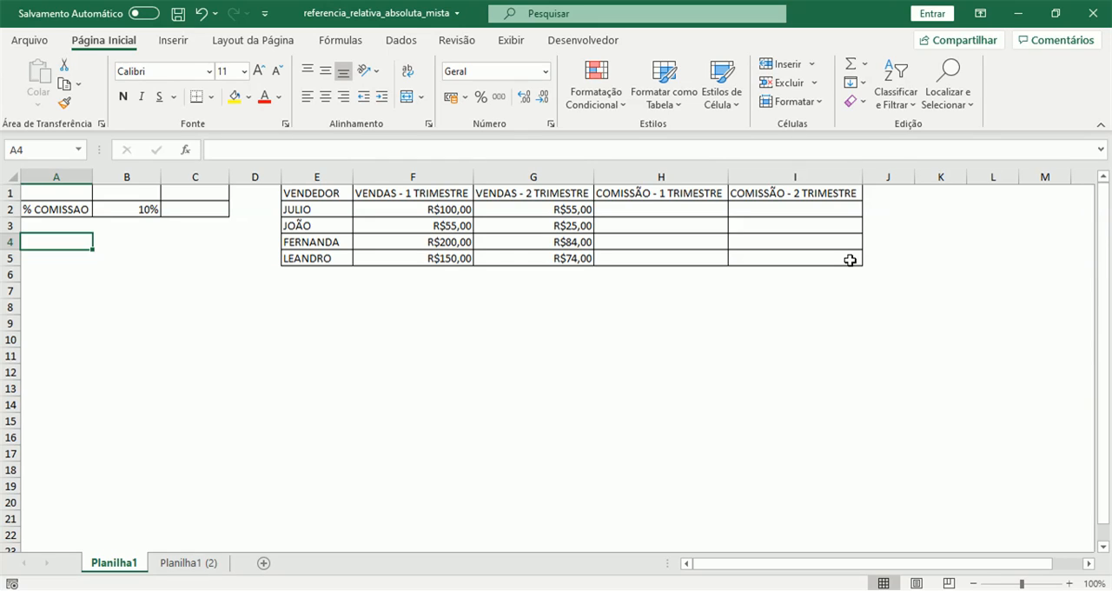
Examine the commission rate in B2 and the seller table's quarterly sales and commission columns
{"action": "key", "text": "Up"}
{"action": "key", "text": "Up"}
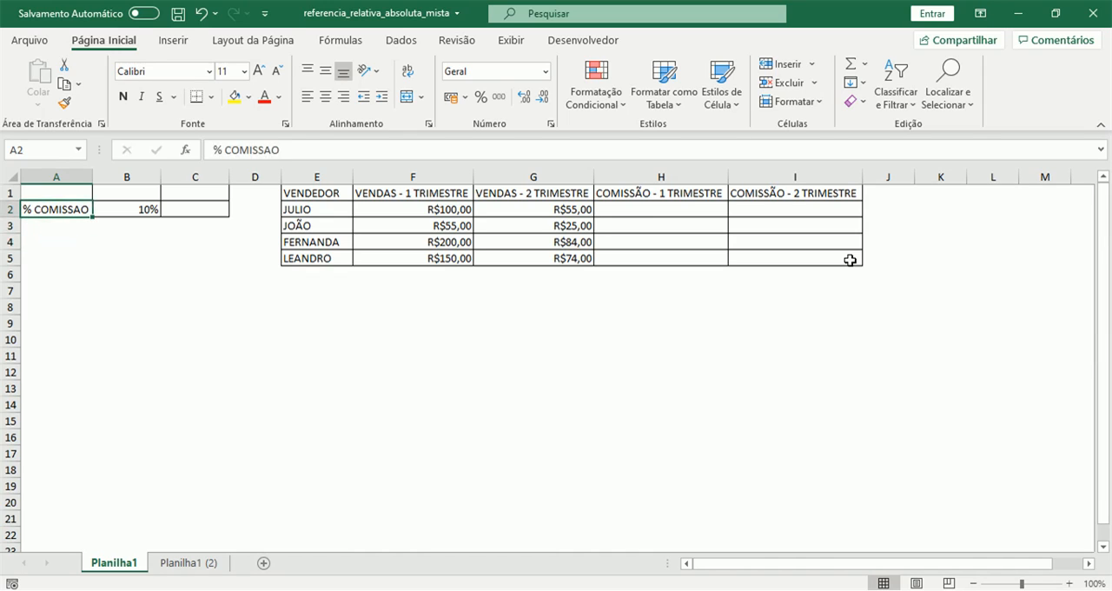
{"action": "key", "text": "Right"}
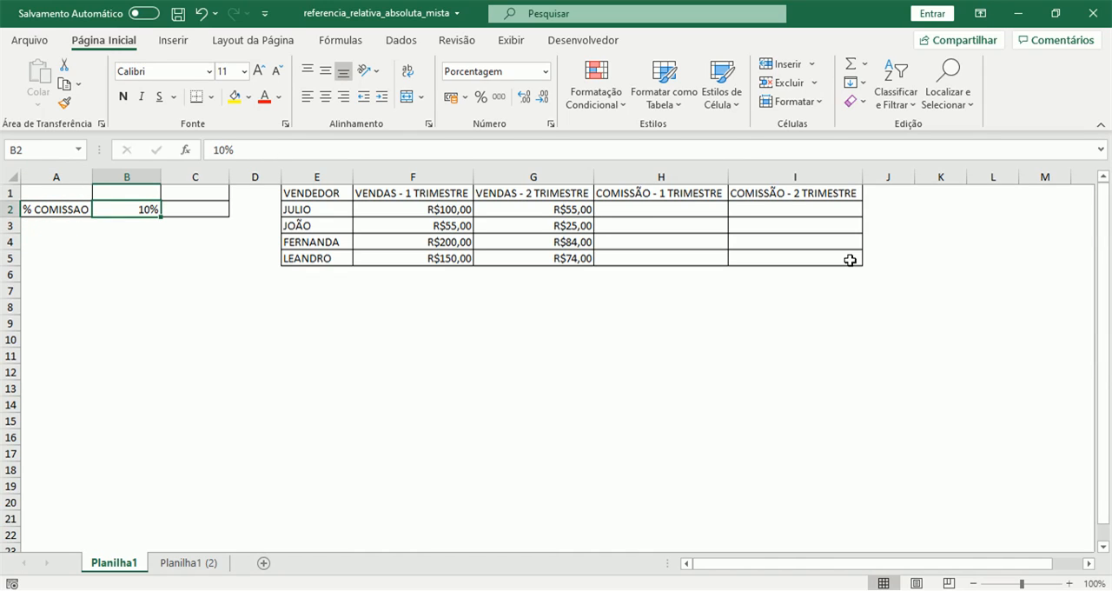
{"action": "key", "text": "Right"}
{"action": "key", "text": "Right"}
{"action": "key", "text": "Right"}
{"action": "key", "text": "Right"}
{"action": "key", "text": "Right"}
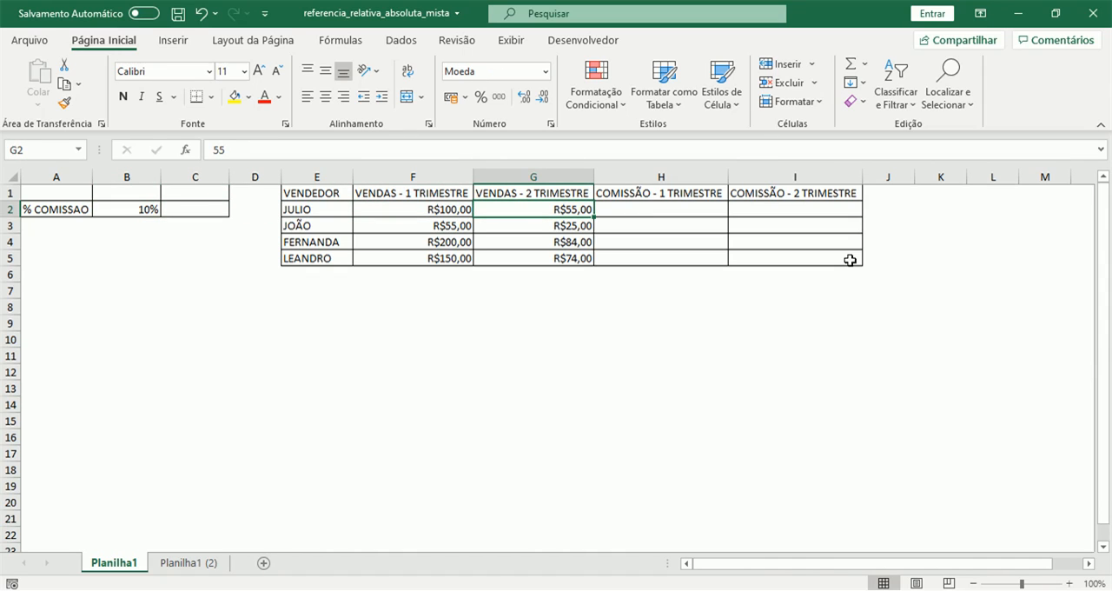
{"action": "key", "text": "Left"}
{"action": "key", "text": "Left"}
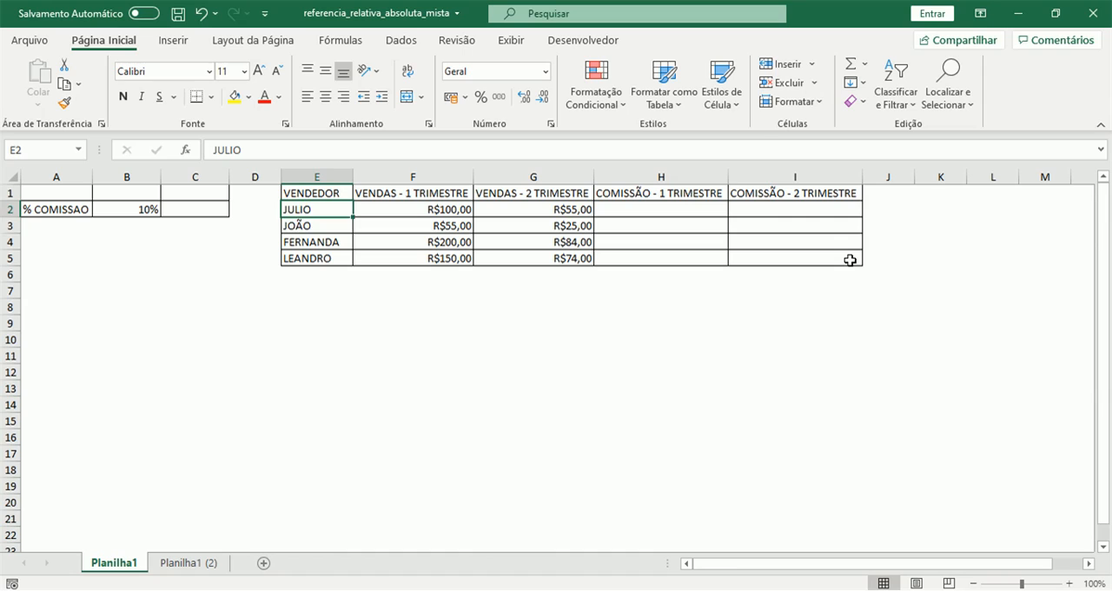
{"action": "key", "text": "Down"}
{"action": "key", "text": "Up"}
{"action": "key", "text": "Up"}
{"action": "key", "text": "Right"}
{"action": "key", "text": "Down"}
{"action": "key", "text": "Down"}
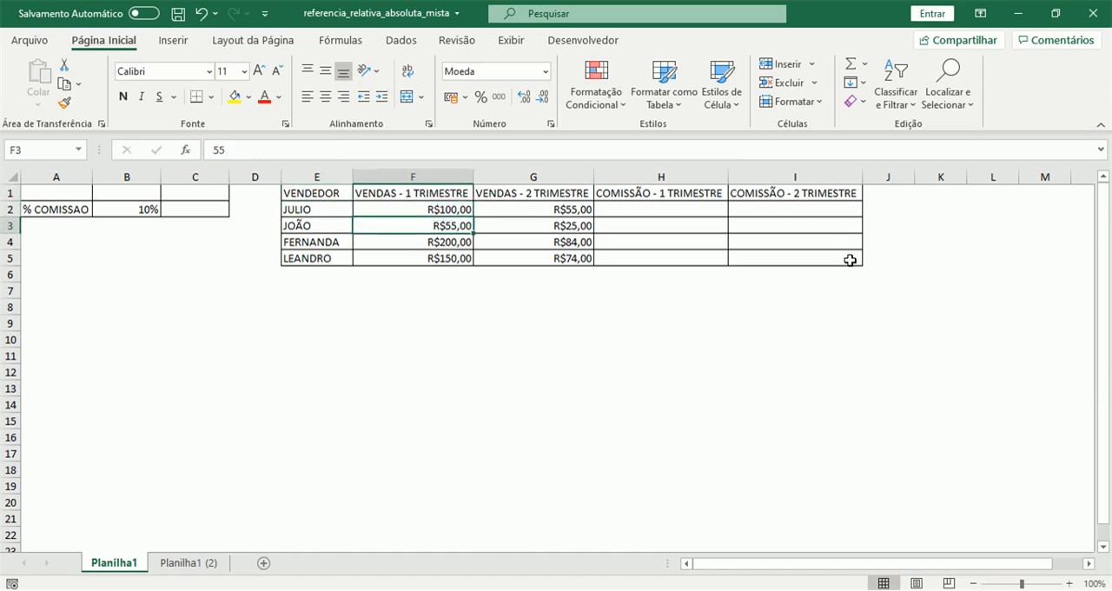
{"action": "key", "text": "Right"}
{"action": "key", "text": "Right"}
{"action": "key", "text": "Left"}
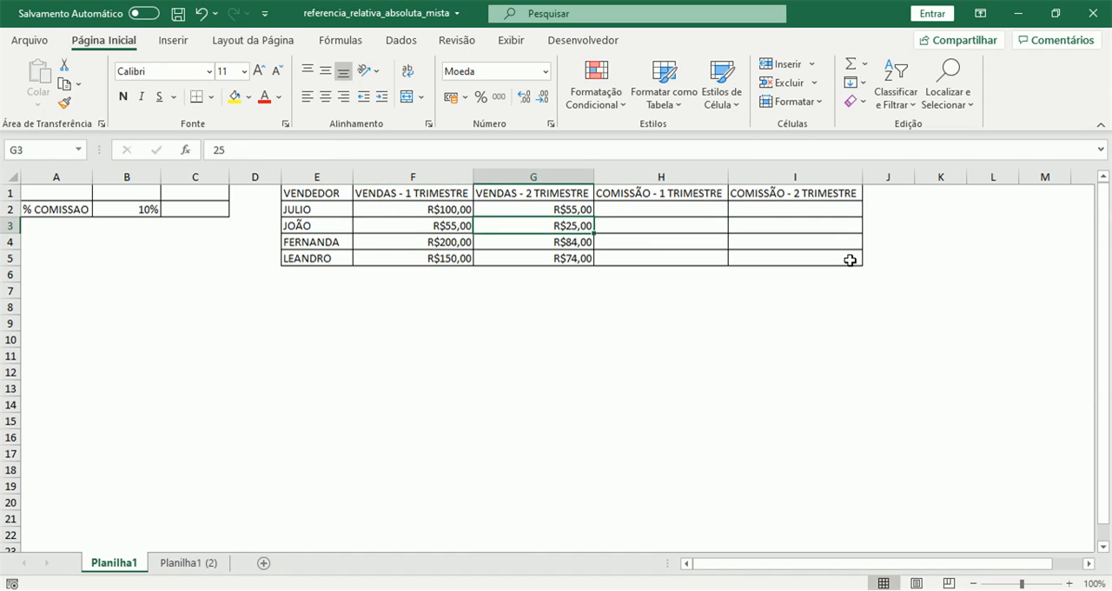
{"action": "key", "text": "Right"}
{"action": "key", "text": "Right"}
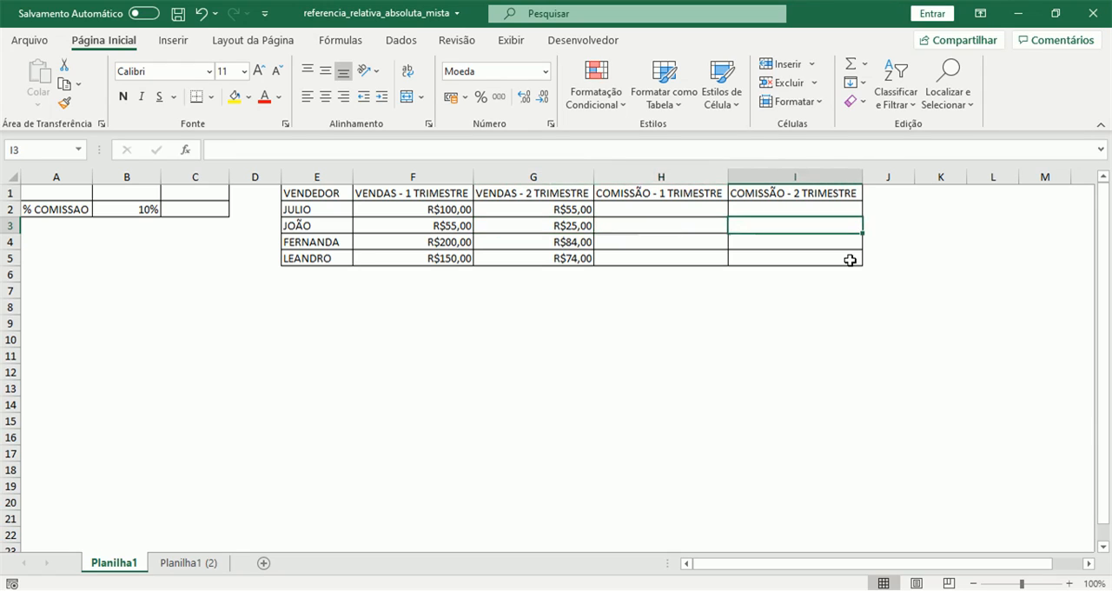
{"action": "key", "text": "Left"}
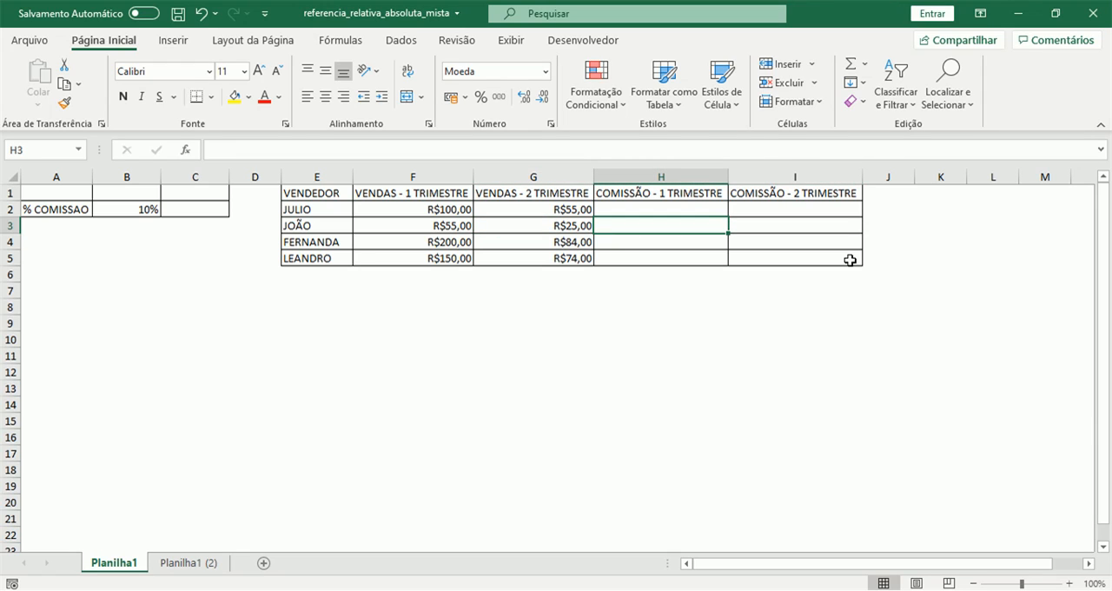
Review the inputs for the first-quarter commission in H2, including the commission percentage in B2
{"action": "key", "text": "Up"}
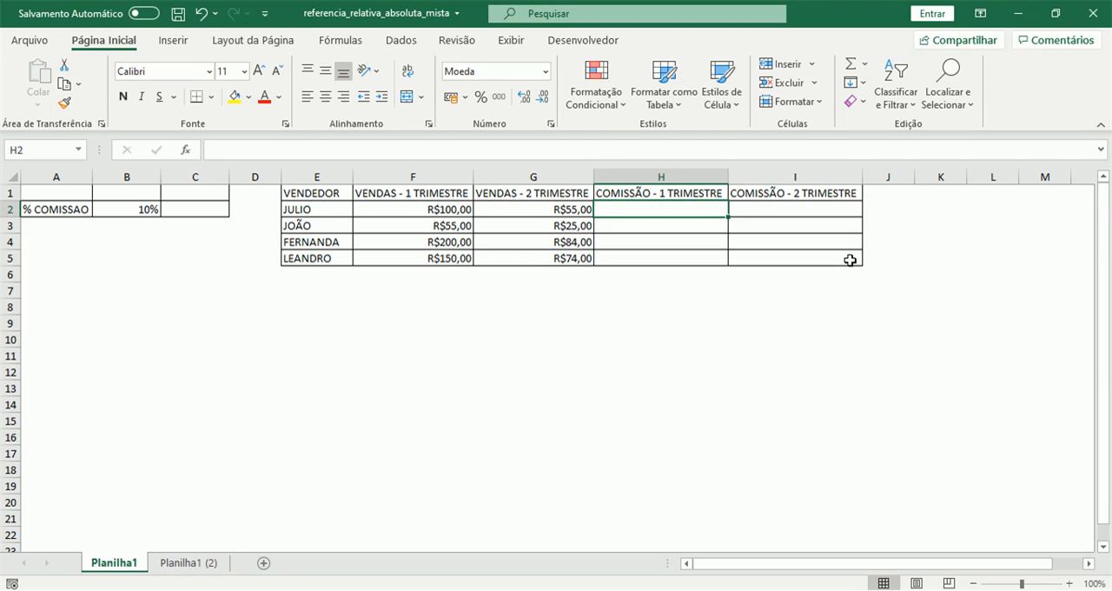
{"action": "key", "text": "Left"}
{"action": "key", "text": "Left"}
{"action": "key", "text": "Left"}
{"action": "key", "text": "Left"}
{"action": "key", "text": "Left"}
{"action": "key", "text": "Left"}
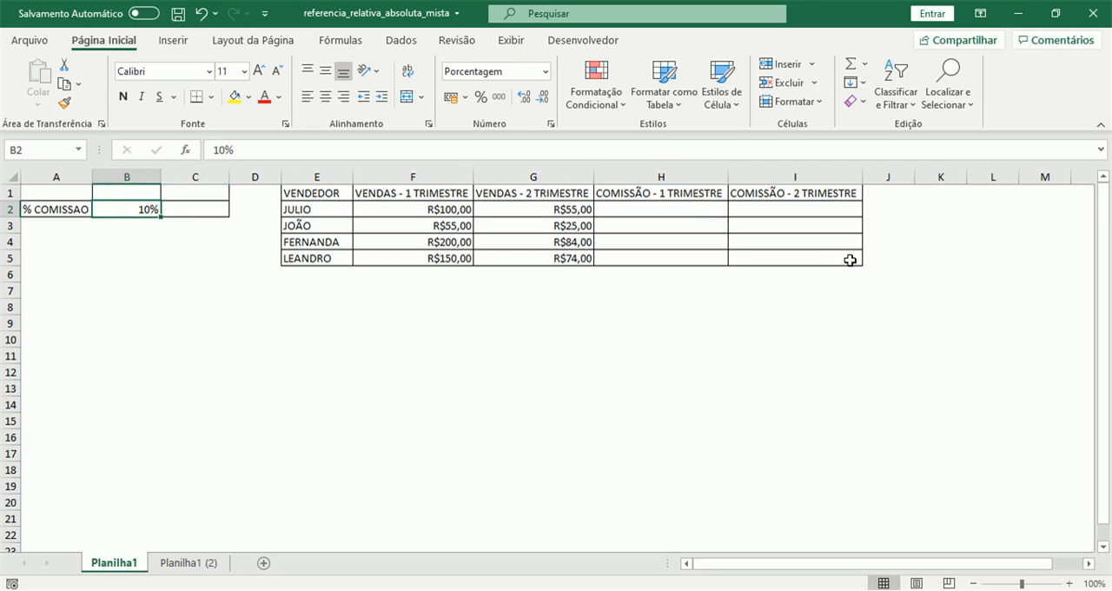
{"action": "key", "text": "Right"}
{"action": "key", "text": "Right"}
{"action": "key", "text": "Right"}
{"action": "key", "text": "Right"}
{"action": "key", "text": "Right"}
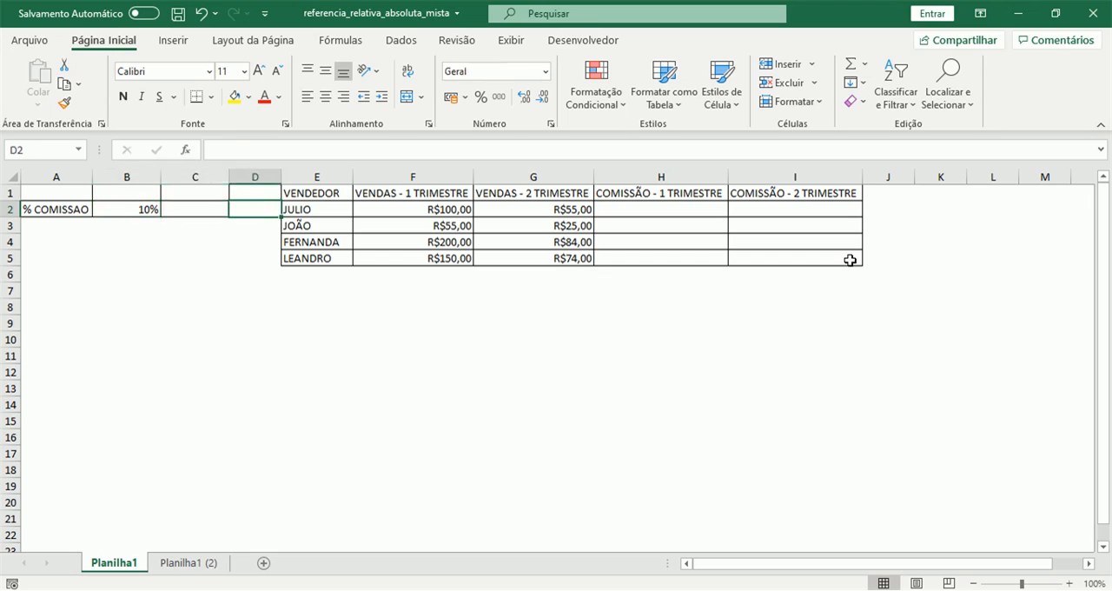
Enter the first-quarter commission formula =F2*B2 in H2 and fill it down to H5
{"action": "key", "text": "Right"}
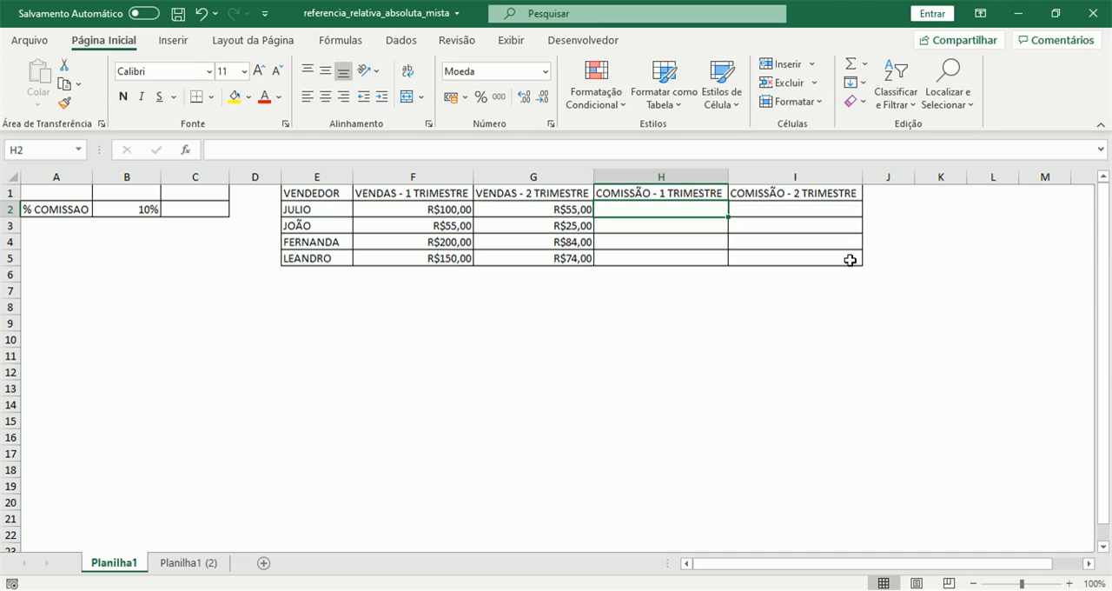
{"action": "type", "text": "="}
{"action": "key", "text": "Left"}
{"action": "key", "text": "Left"}
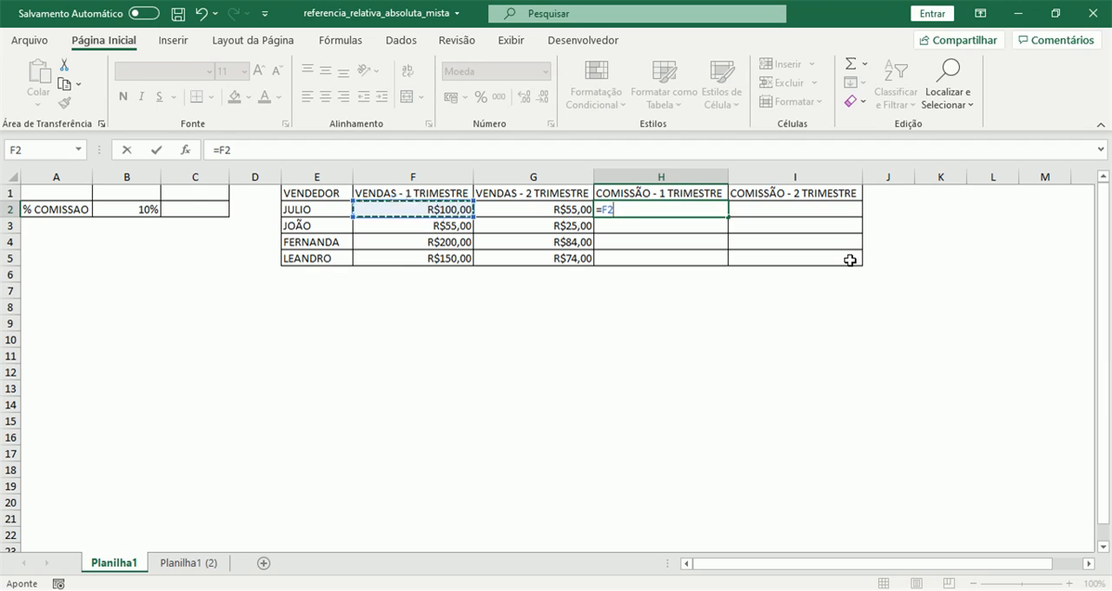
{"action": "type", "text": "*"}
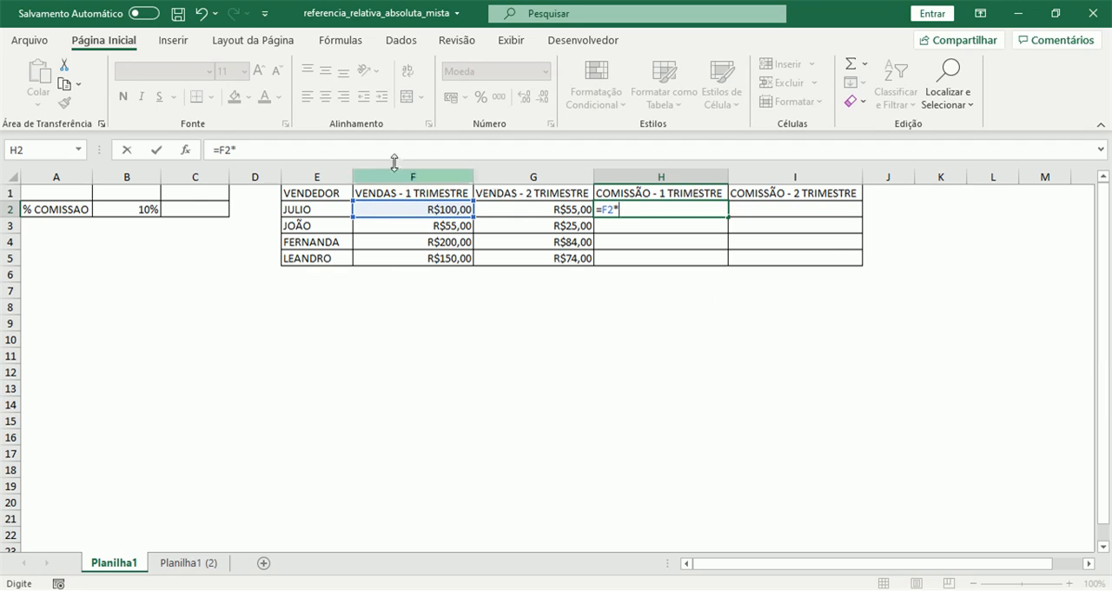
{"action": "left_click", "coordinate": [134, 209]}
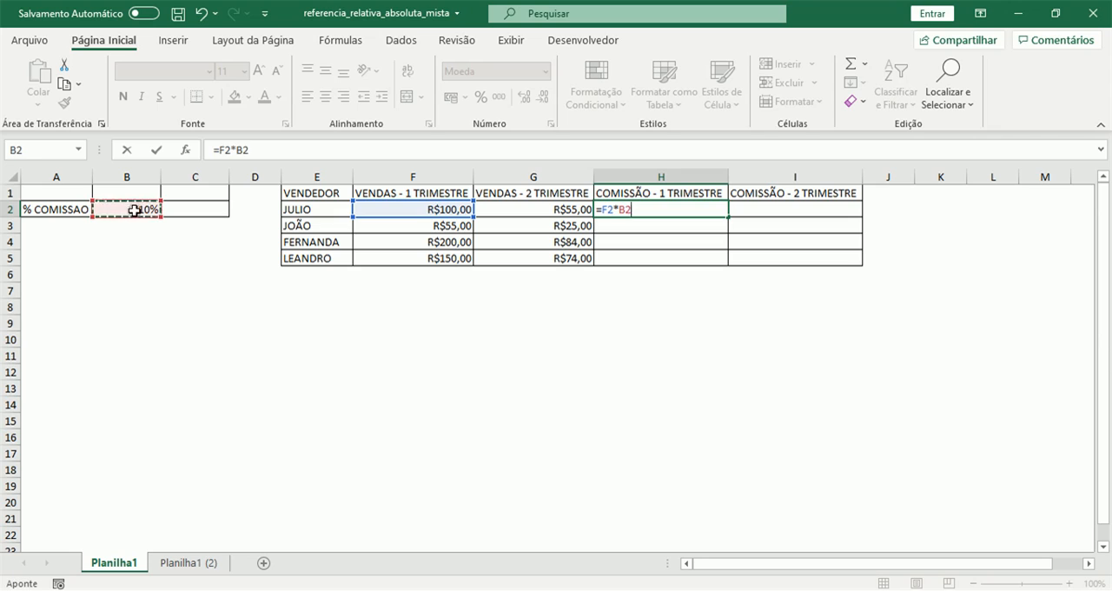
{"action": "key", "text": "Return"}
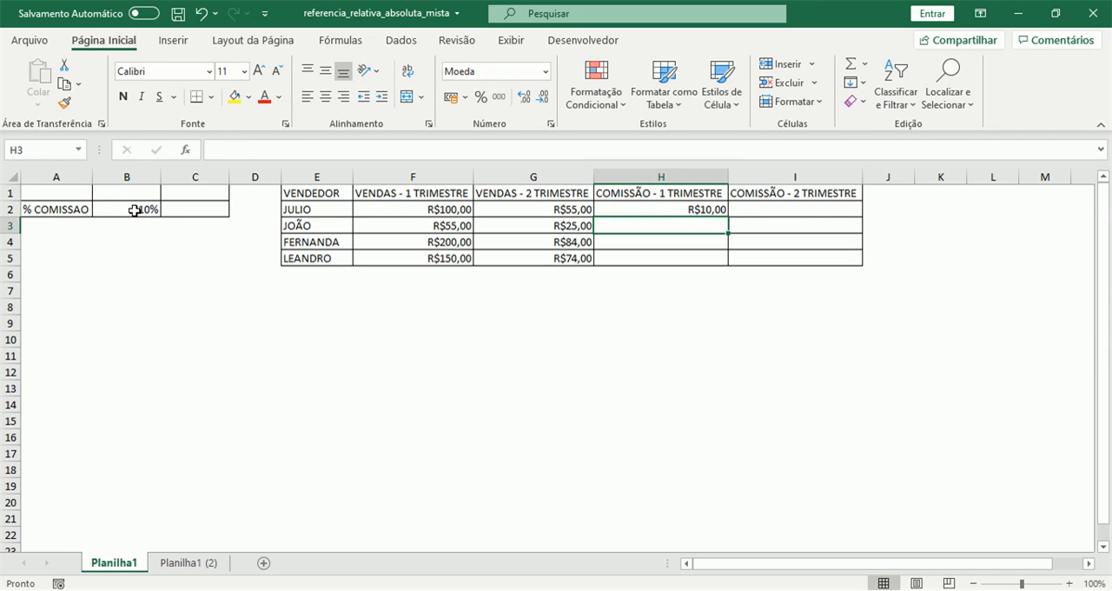
{"action": "left_click", "coordinate": [683, 210]}
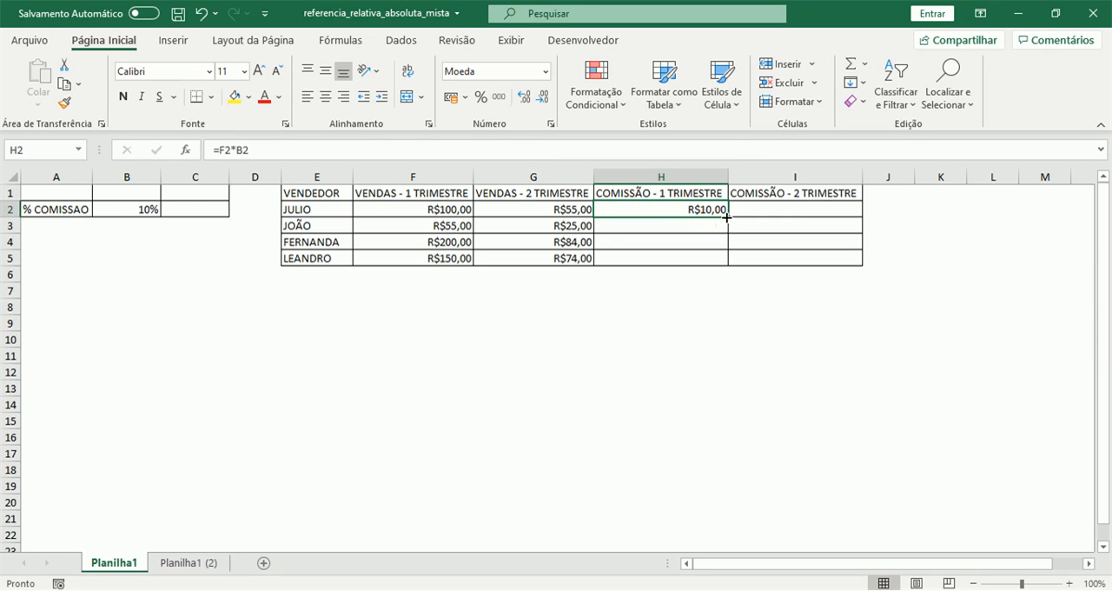
{"action": "left_click_drag", "start_coordinate": [729, 216], "coordinate": [730, 261]}
Examine the cell references in the first-quarter commission formulas from H2 to H5, comparing the original with its copies
{"action": "left_click", "coordinate": [708, 228]}
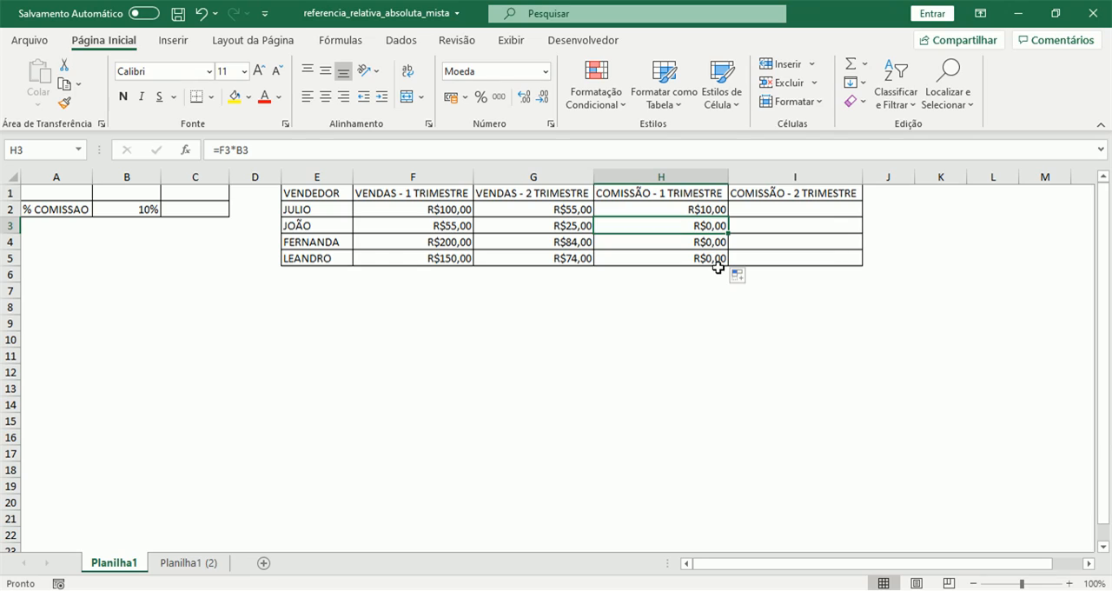
{"action": "key", "text": "Left"}
{"action": "key", "text": "Left"}
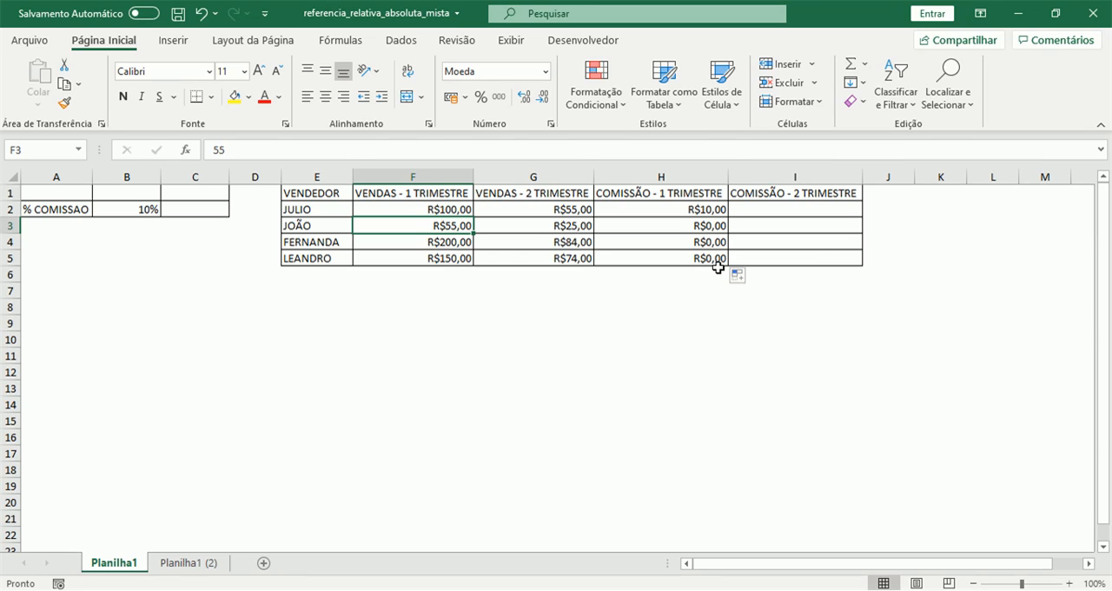
{"action": "key", "text": "Right"}
{"action": "key", "text": "Right"}
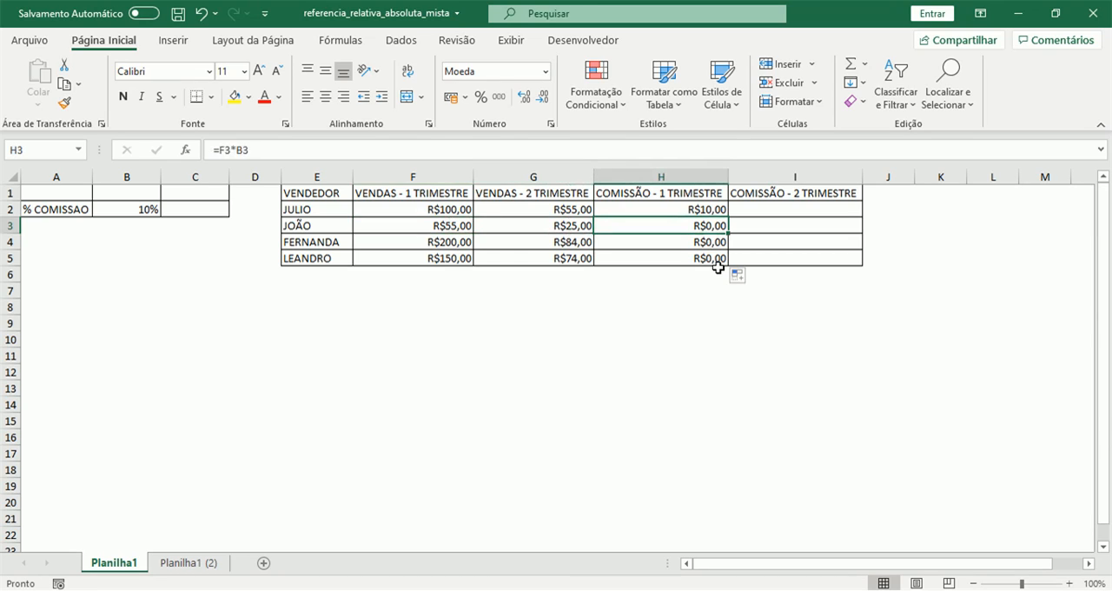
{"action": "key", "text": "Up"}
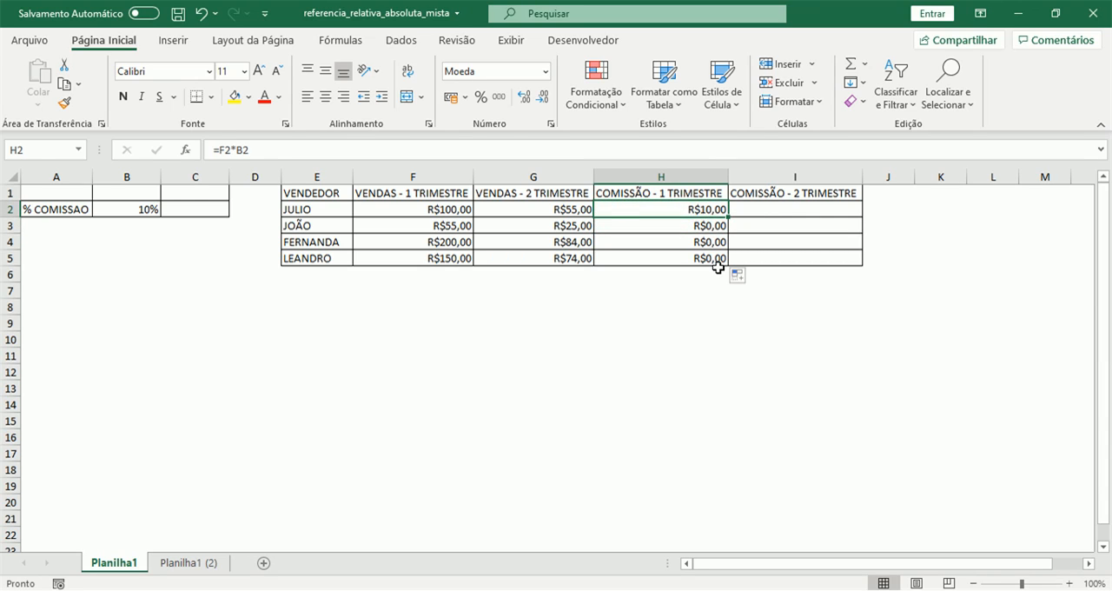
{"action": "key", "text": "F2"}
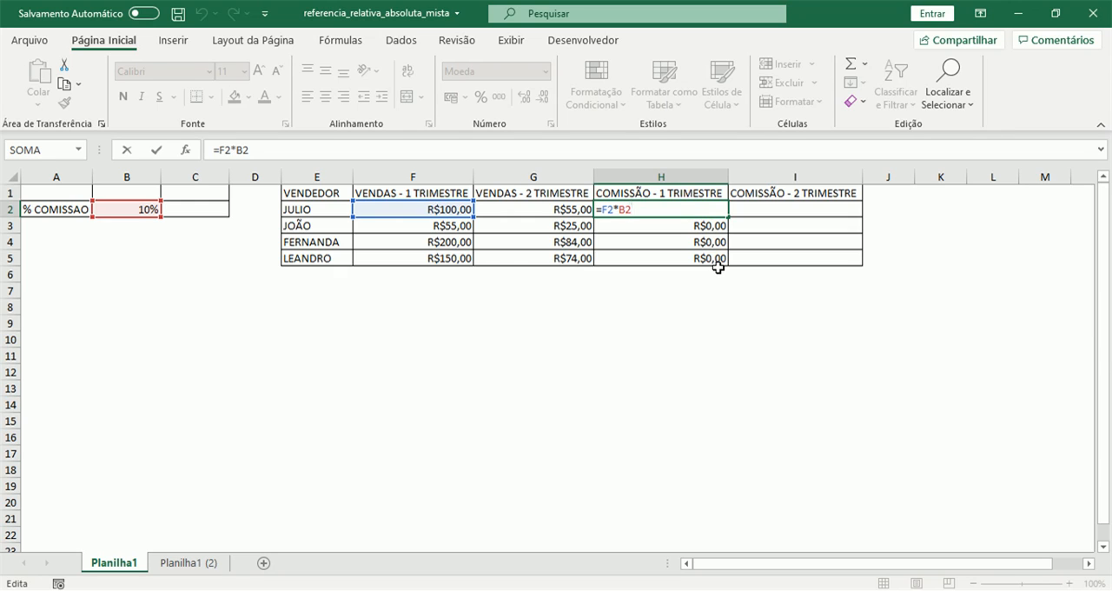
{"action": "key", "text": "Return"}
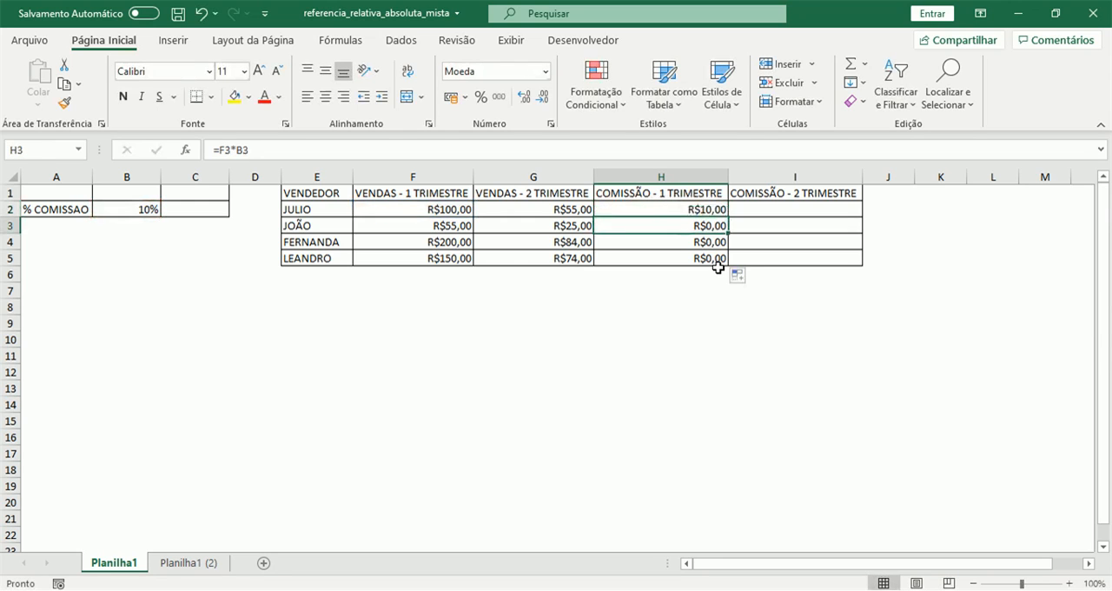
{"action": "key", "text": "F2"}
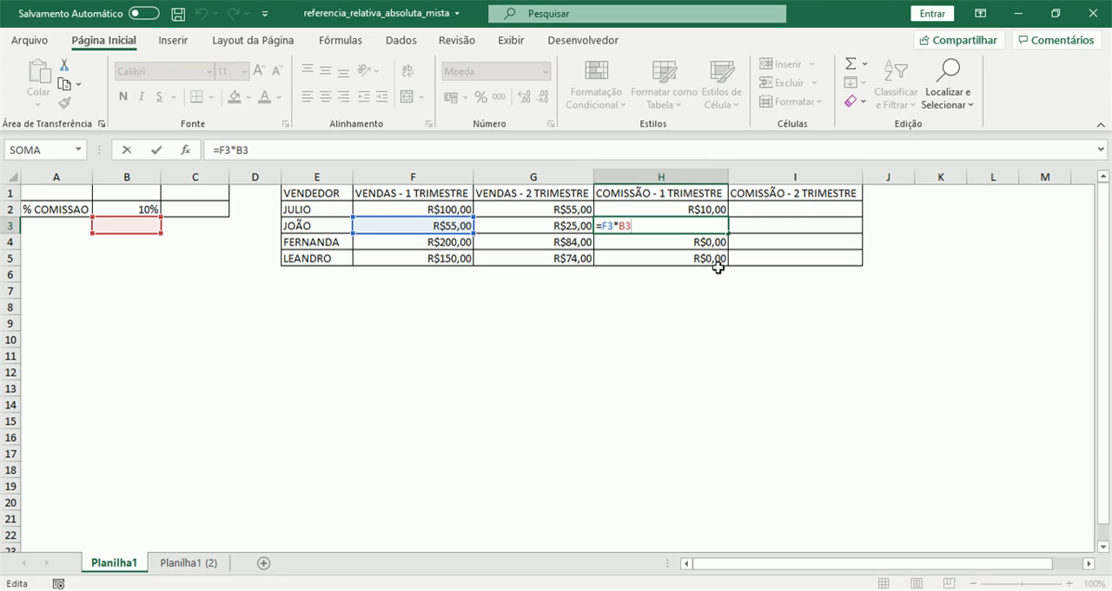
{"action": "key", "text": "shift+Return"}
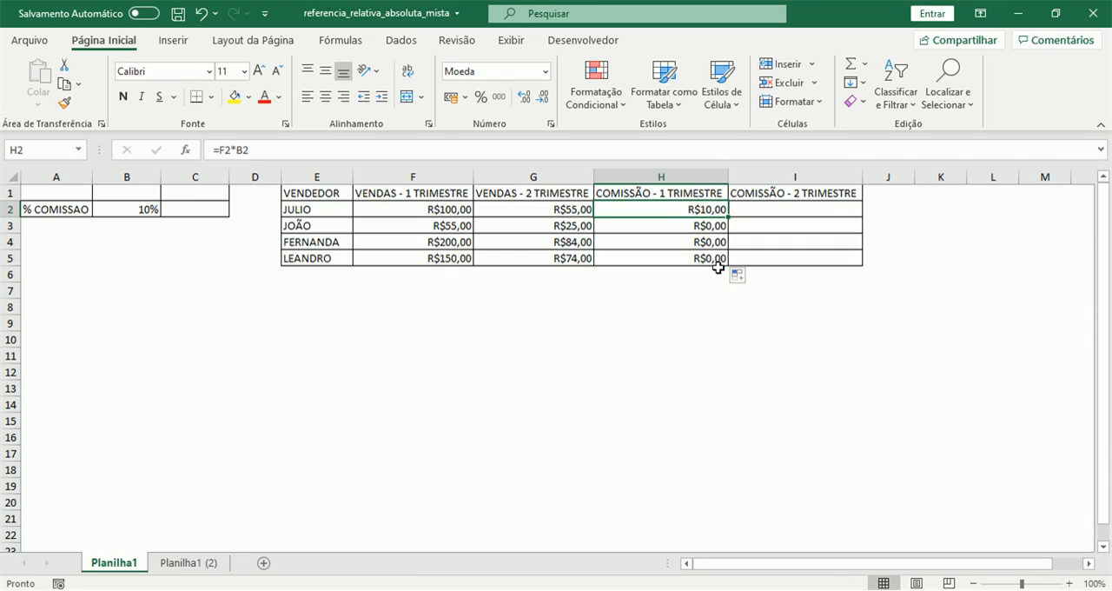
{"action": "key", "text": "Down"}
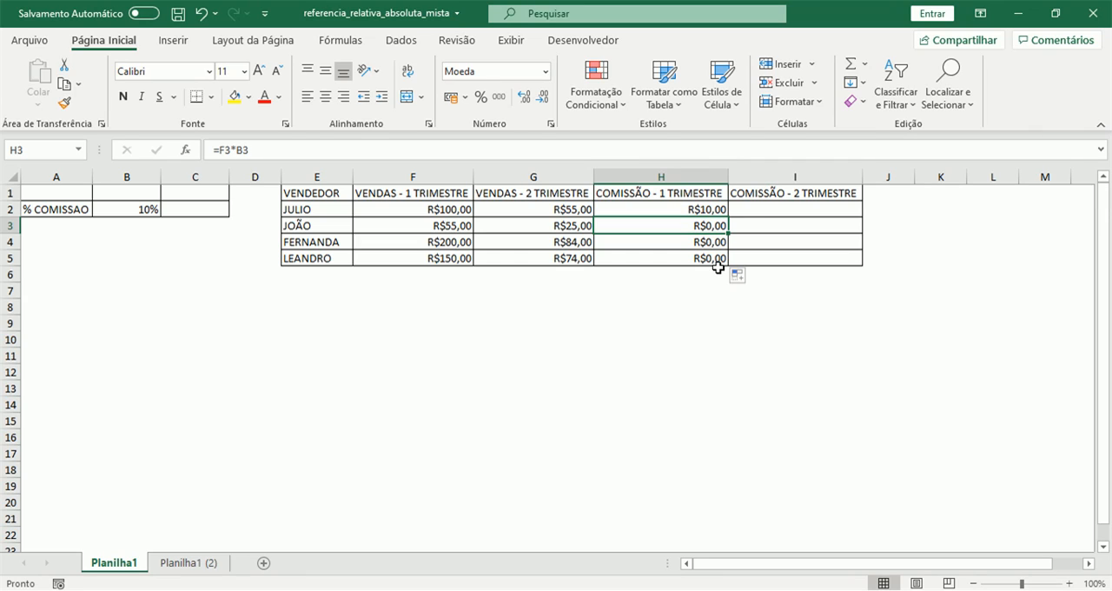
{"action": "key", "text": "Up"}
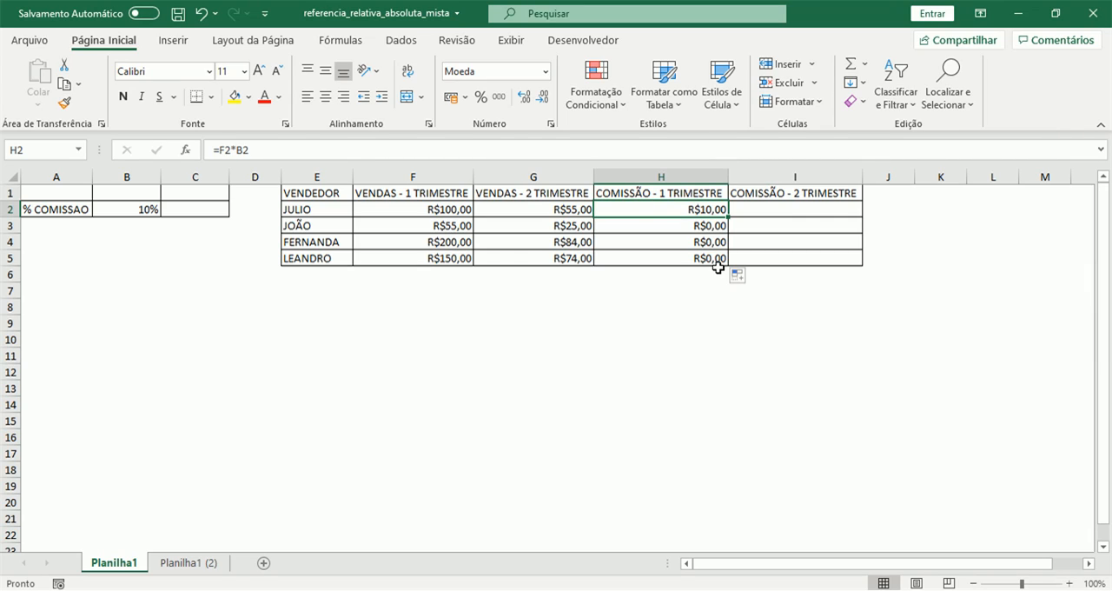
{"action": "key", "text": "Down"}
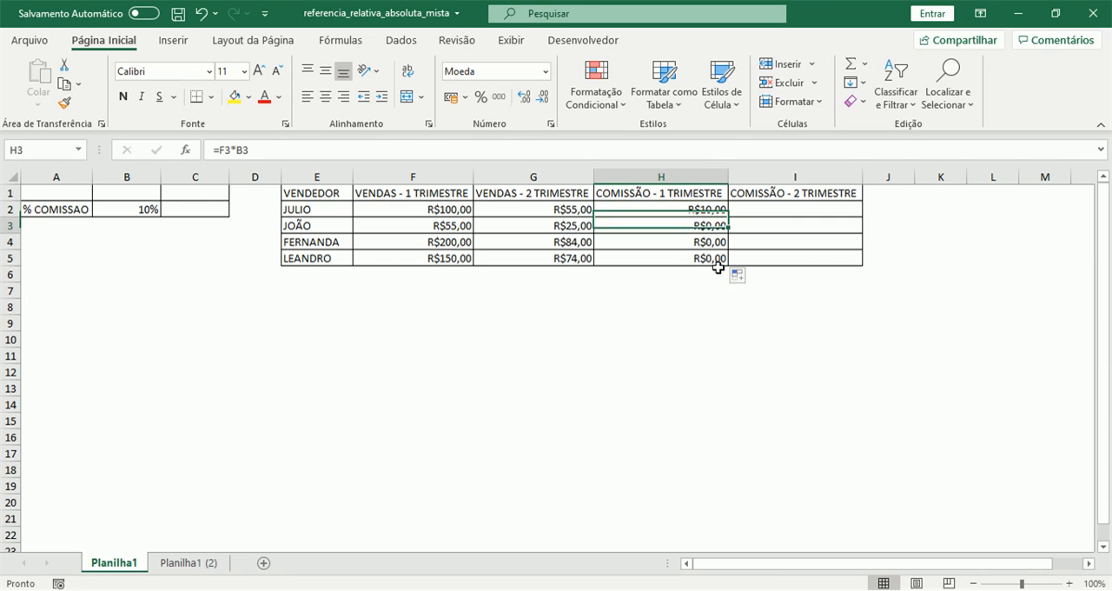
{"action": "key", "text": "Down"}
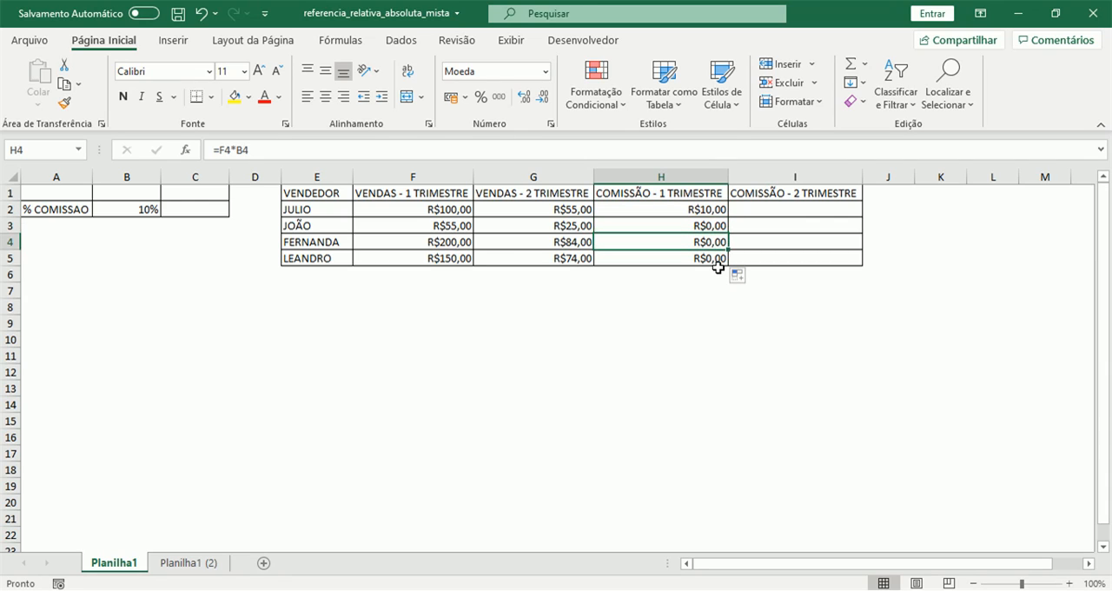
{"action": "key", "text": "Down"}
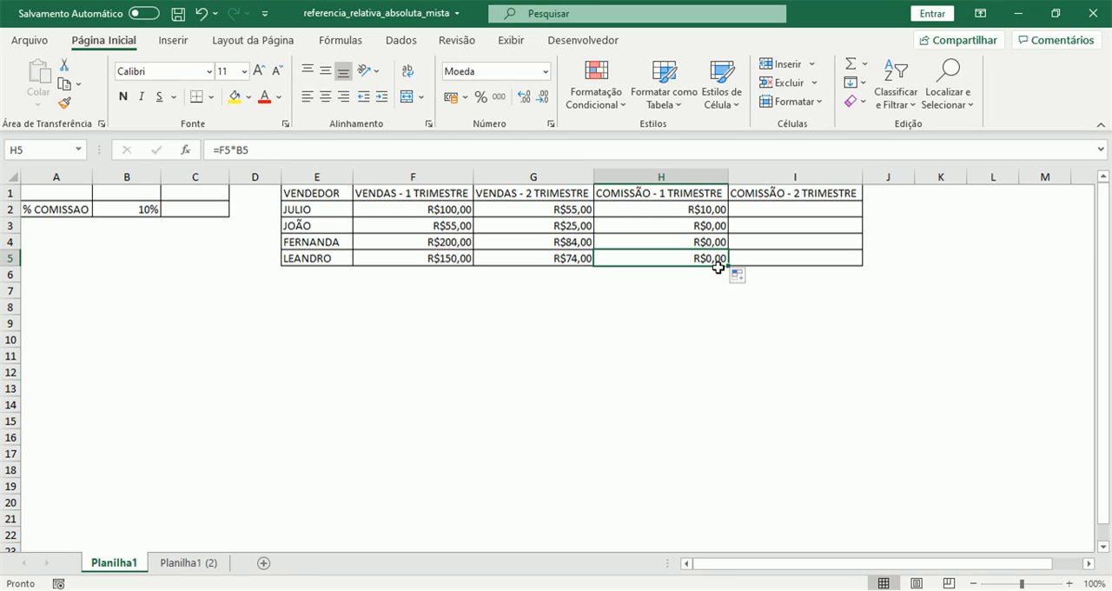
Copy the H2 commission formula across to I2 and fill it down the second-quarter commission column to I5
{"action": "left_click", "coordinate": [711, 209]}
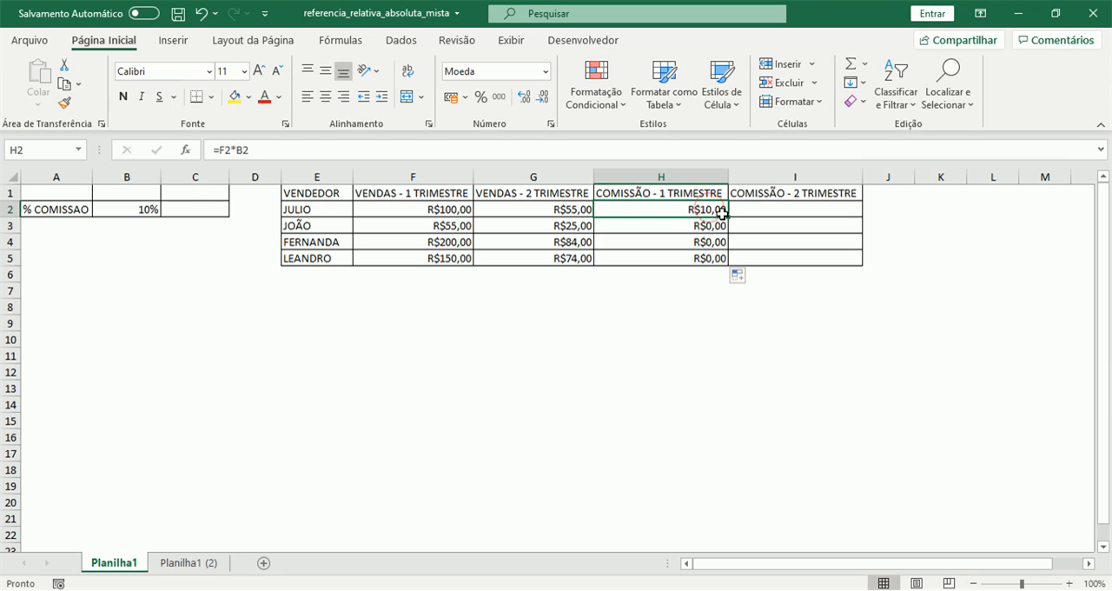
{"action": "left_click_drag", "start_coordinate": [728, 214], "coordinate": [826, 217]}
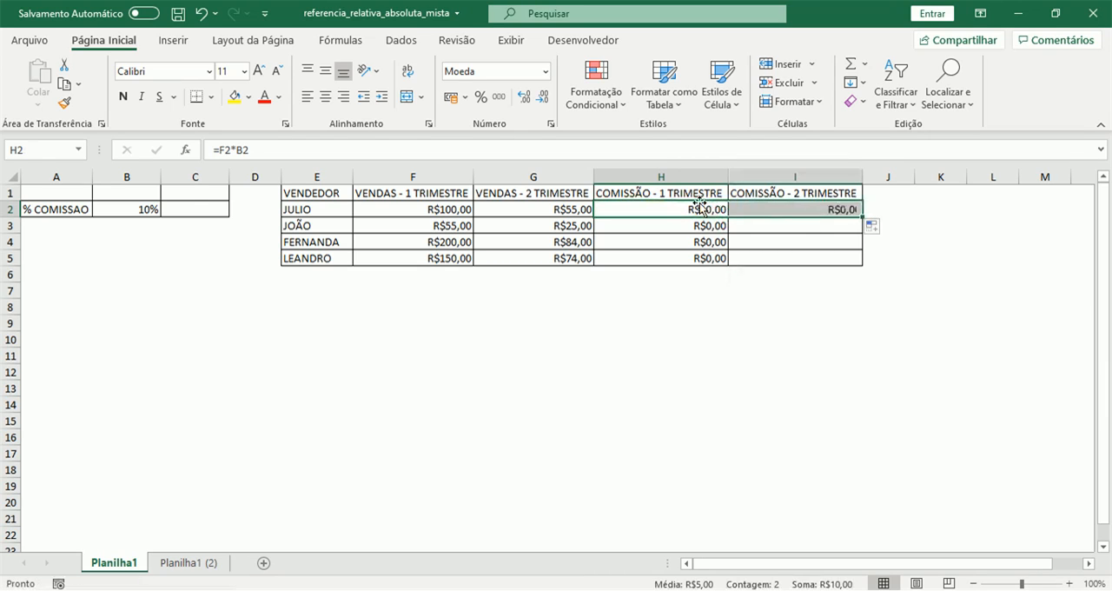
{"action": "left_click", "coordinate": [695, 209]}
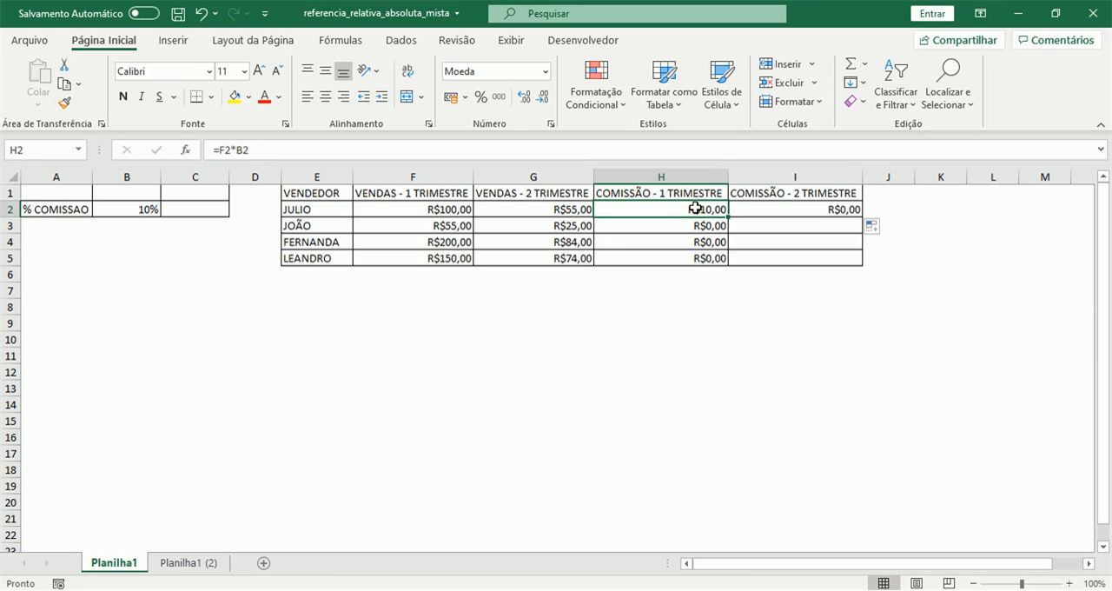
{"action": "key", "text": "Right"}
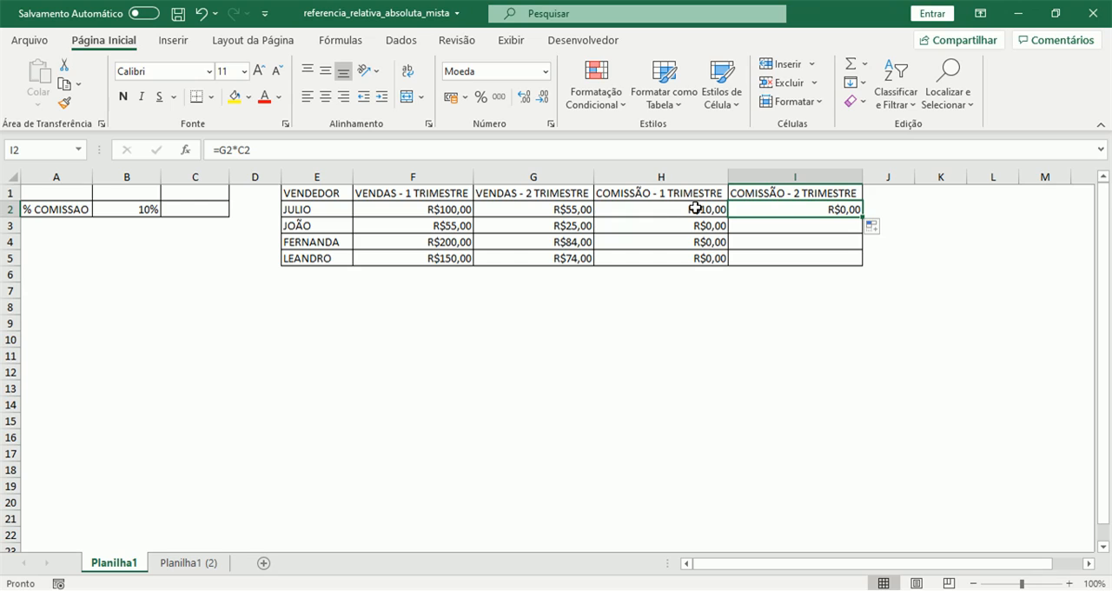
{"action": "double_click", "coordinate": [865, 218]}
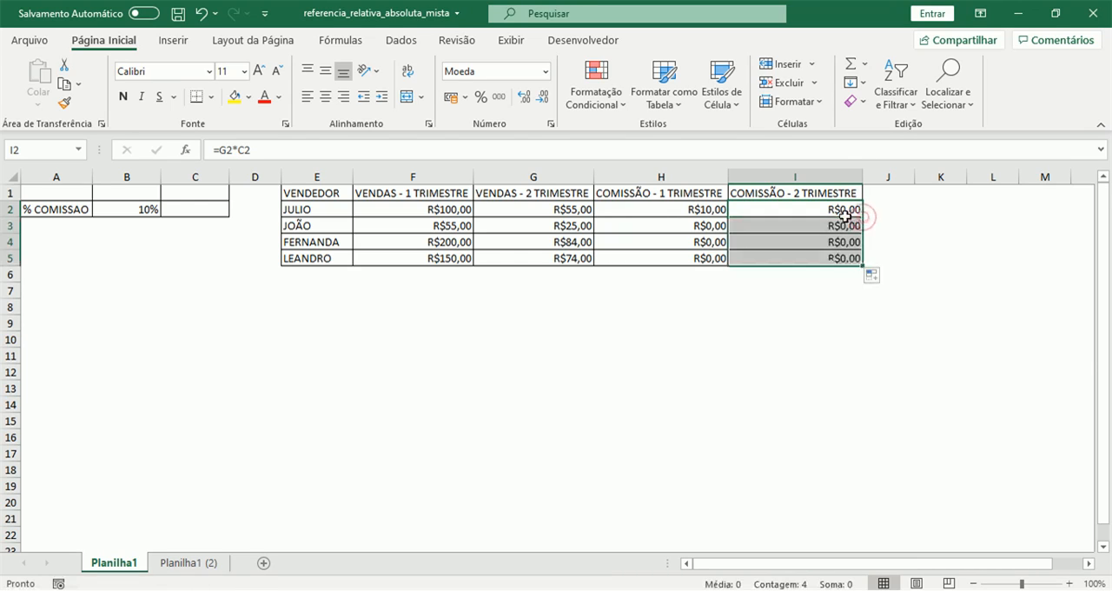
Examine the cell references in the copied second-quarter commission formulas from I2 to I5
{"action": "left_click", "coordinate": [842, 211]}
{"action": "key", "text": "Down"}
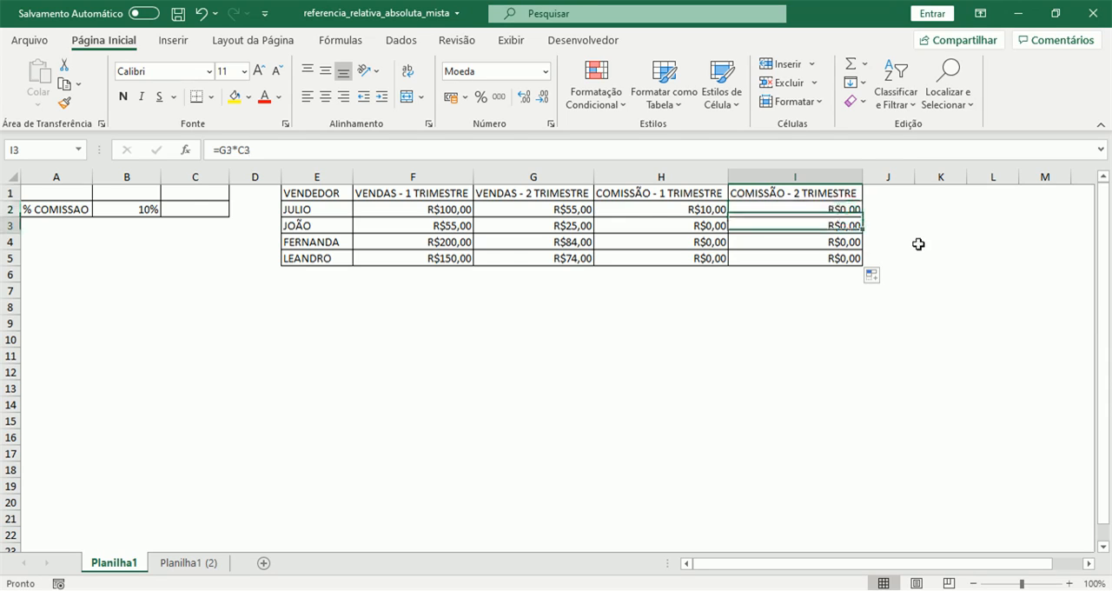
{"action": "key", "text": "Down"}
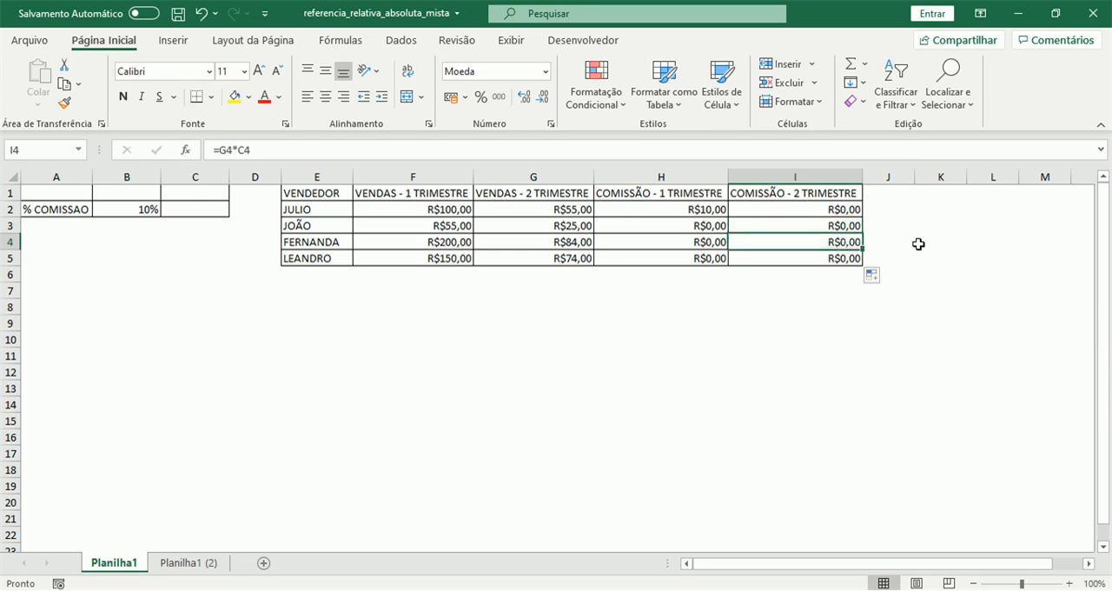
{"action": "key", "text": "Down"}
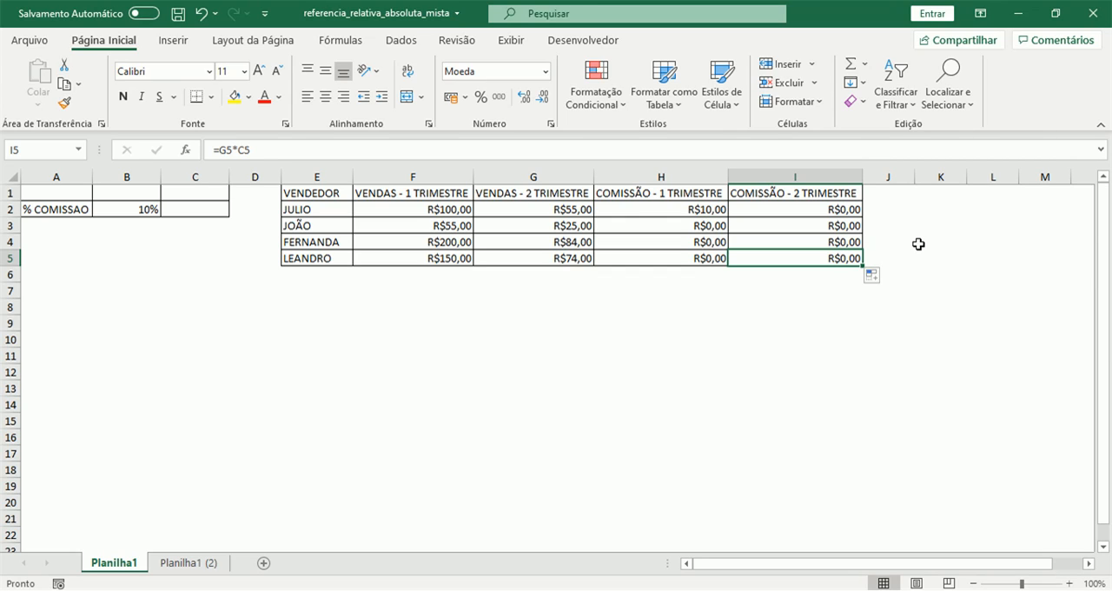
Clear the copied first-quarter commission formulas from H3 to H5, keeping the original in H2
{"action": "key", "text": "Up"}
{"action": "key", "text": "Up"}
{"action": "key", "text": "Up"}
{"action": "key", "text": "Left"}
{"action": "key", "text": "Down"}
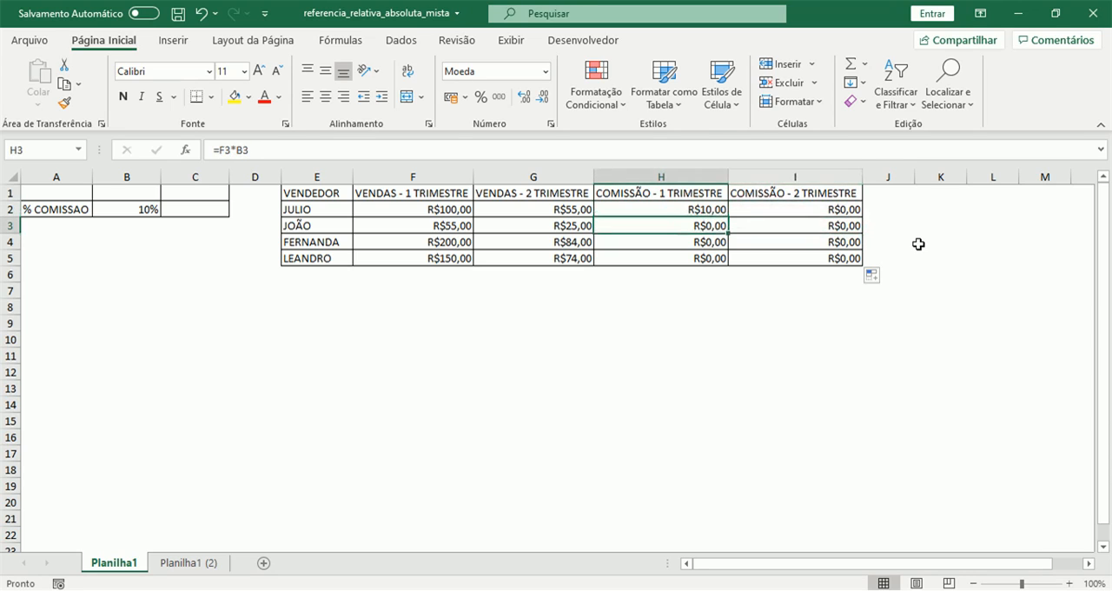
{"action": "key", "text": "shift+Down"}
{"action": "key", "text": "shift+Down"}
{"action": "key", "text": "ctrl+v"}
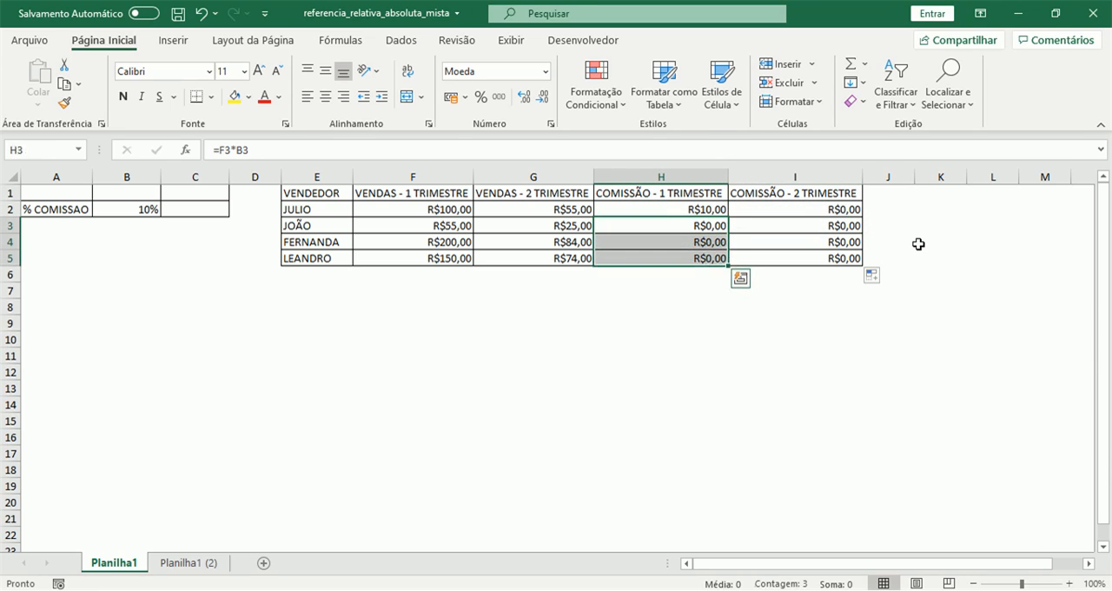
{"action": "key", "text": "Delete"}
Clear all the second-quarter commission formulas from I2 to I5
{"action": "key", "text": "Right"}
{"action": "key", "text": "Up"}
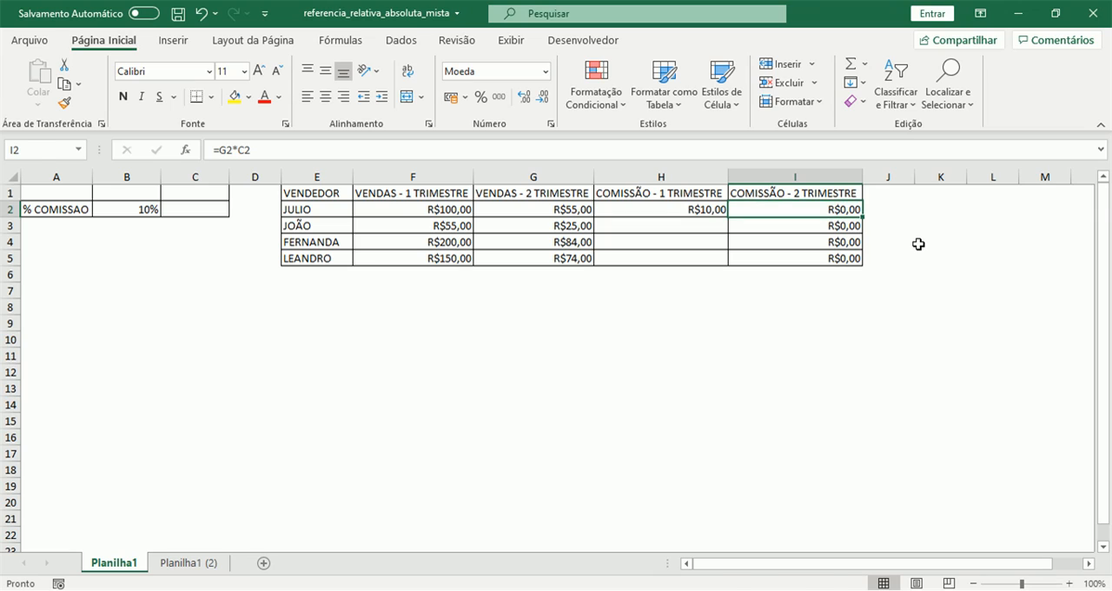
{"action": "key", "text": "shift+Down"}
{"action": "key", "text": "shift+Down"}
{"action": "key", "text": "shift+Down"}
{"action": "key", "text": "Delete"}
{"action": "key", "text": "Up"}
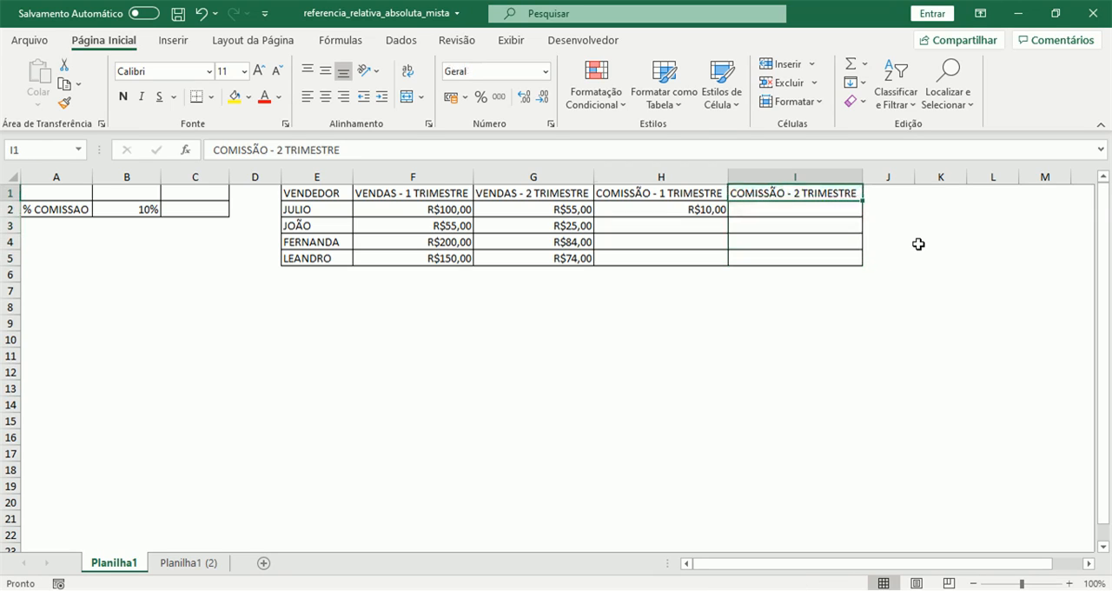
Make the commission percentage reference absolute in the H2 formula so it reads =F2*$B$2
{"action": "key", "text": "Left"}
{"action": "key", "text": "Down"}
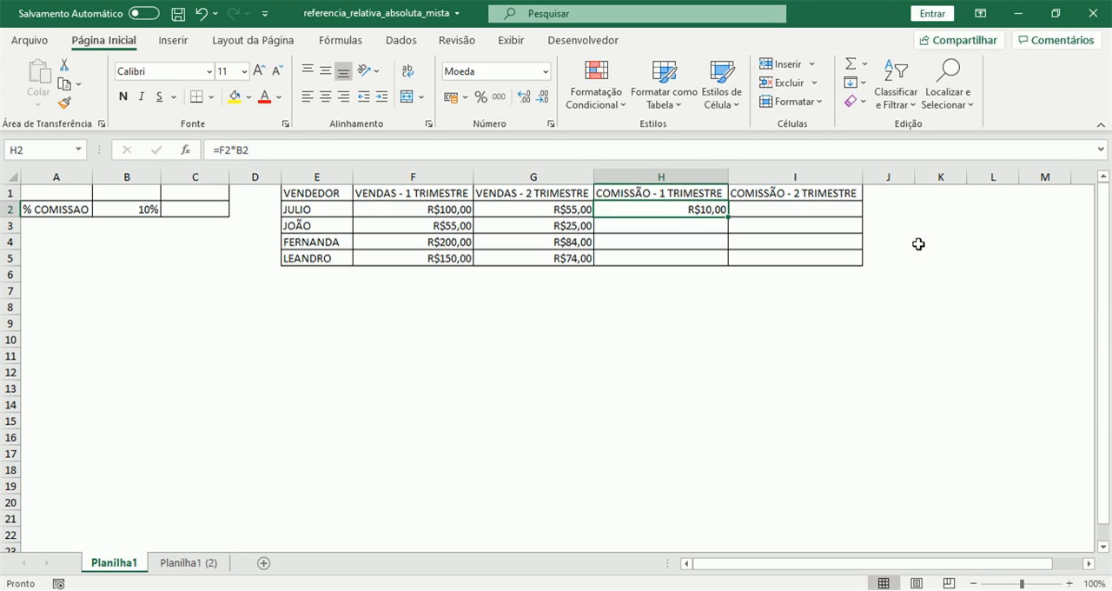
{"action": "left_click", "coordinate": [239, 152]}
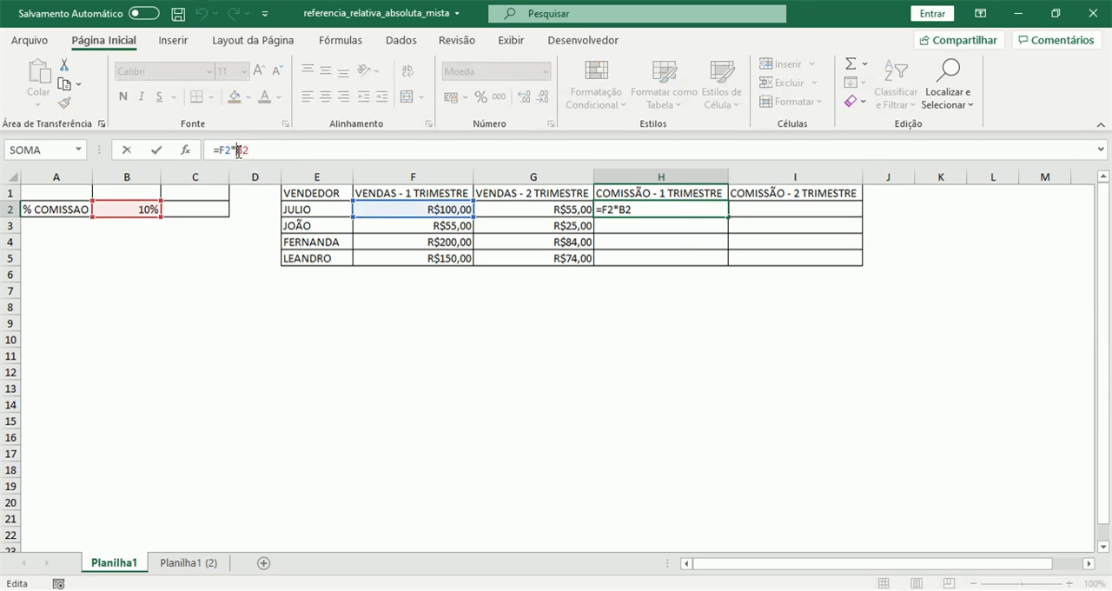
{"action": "type", "text": "$B"}
{"action": "type", "text": "$"}
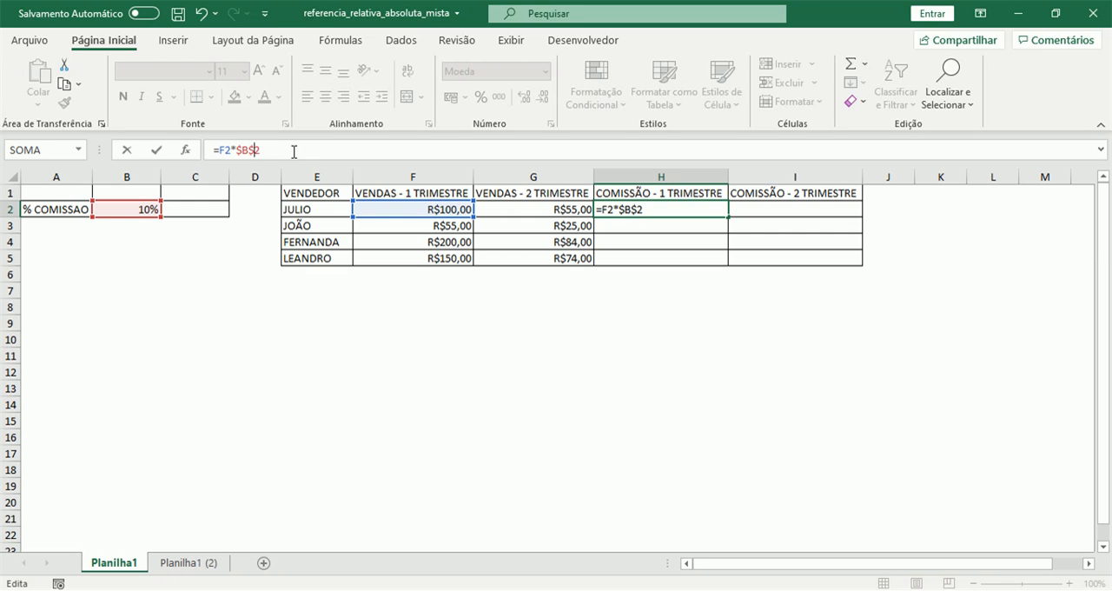
{"action": "key", "text": "Return"}
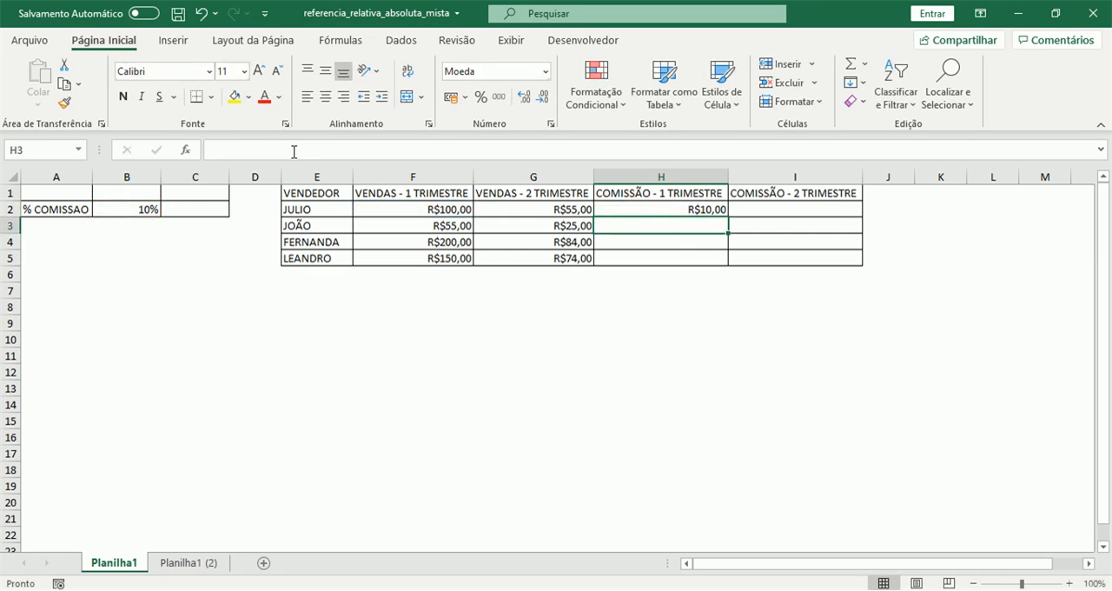
Fill the H2 commission formula down to H5 and check the cell references in each copy
{"action": "left_click", "coordinate": [719, 212]}
{"action": "left_click_drag", "start_coordinate": [728, 216], "coordinate": [722, 258]}
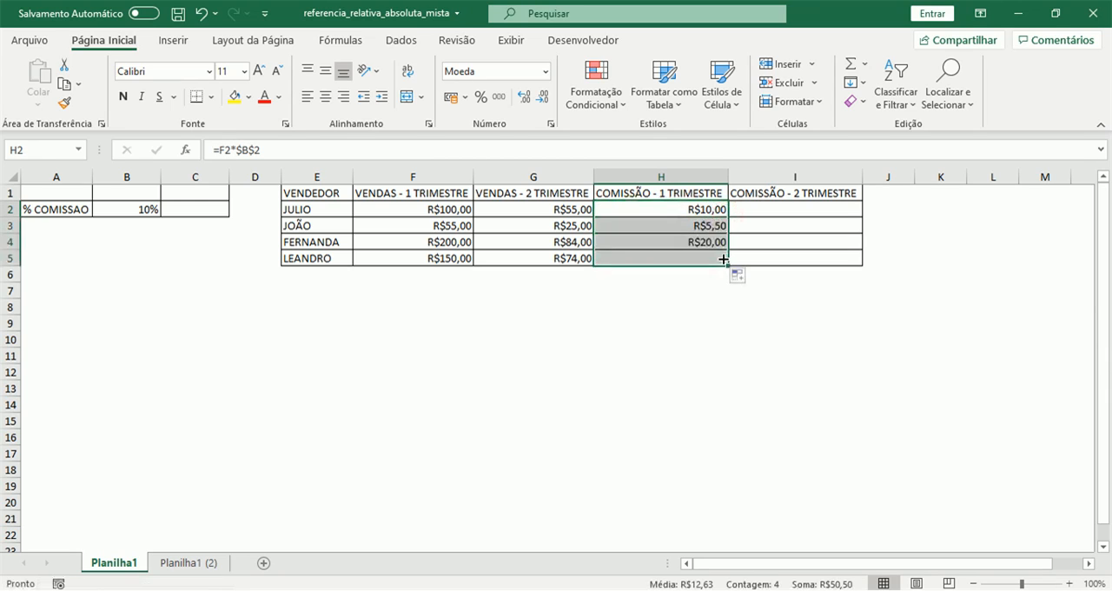
{"action": "left_click", "coordinate": [711, 211]}
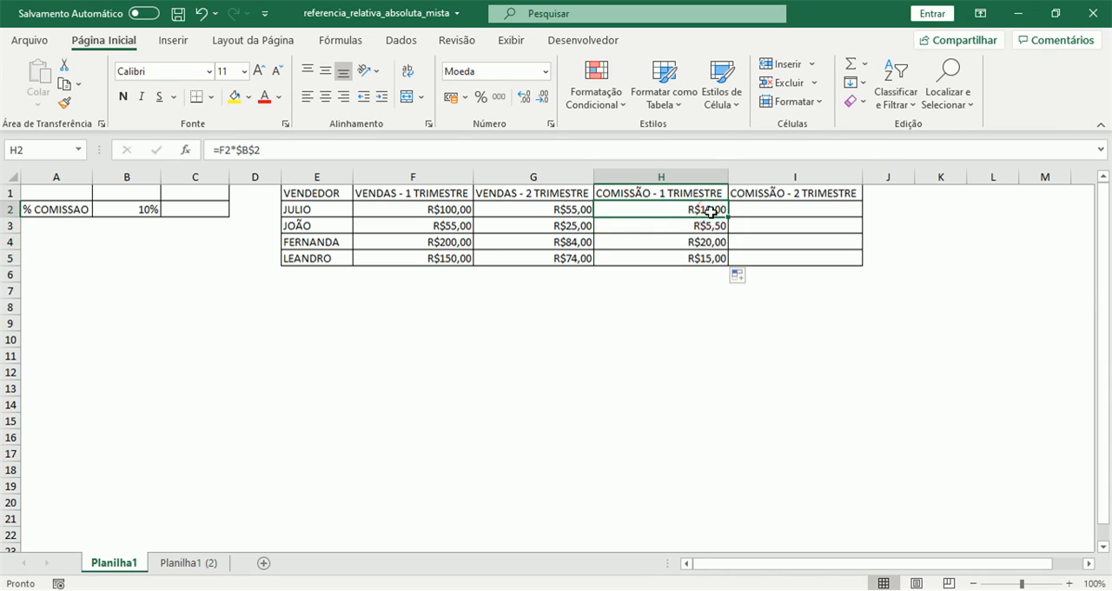
{"action": "key", "text": "Down"}
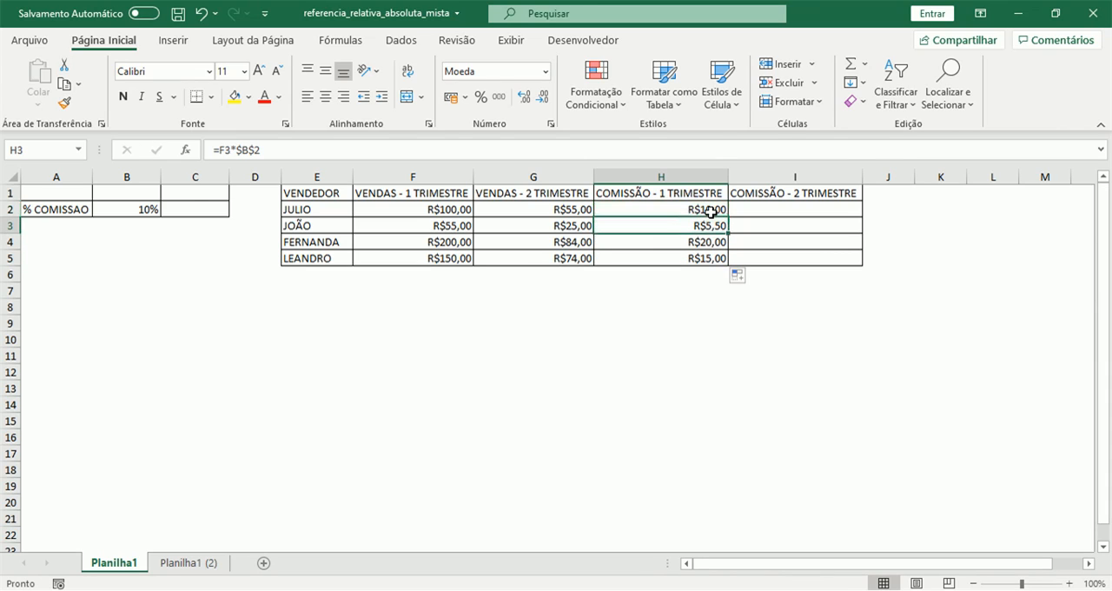
{"action": "key", "text": "Down"}
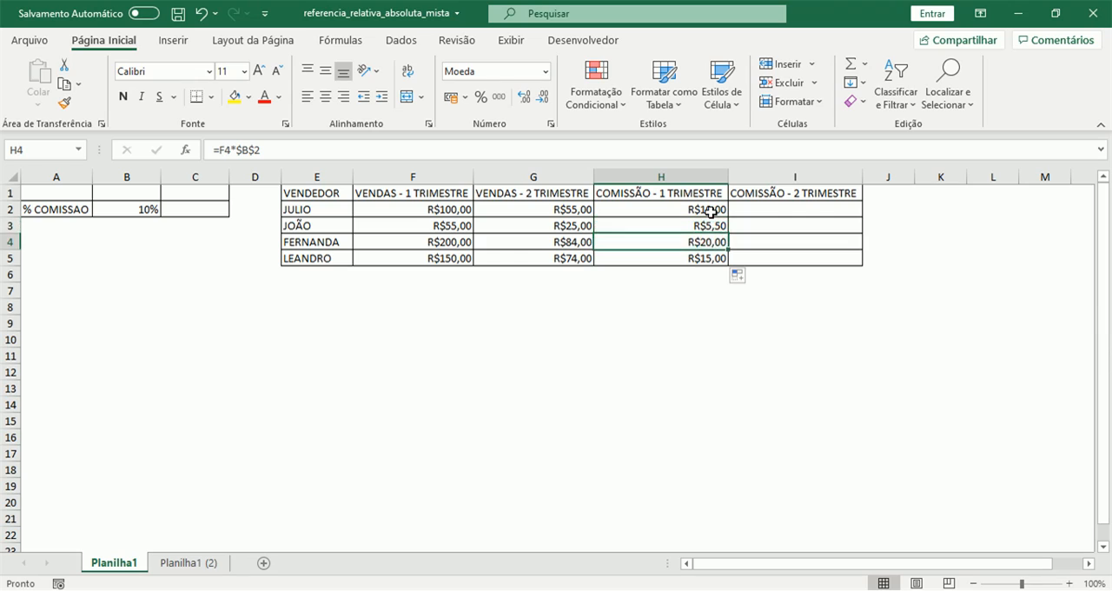
{"action": "key", "text": "Down"}
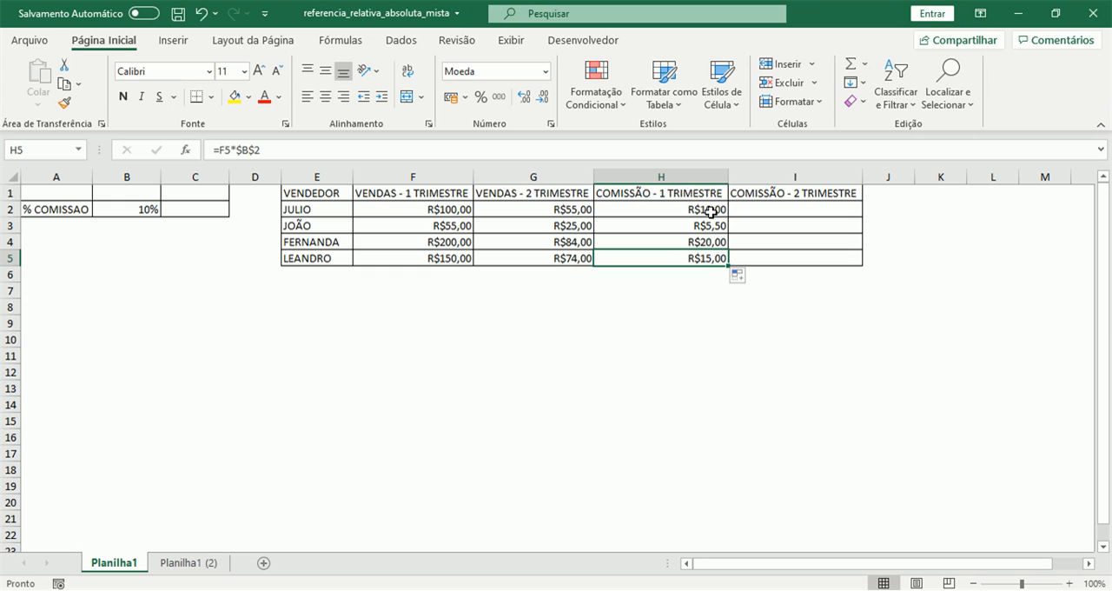
Delete the filled first-quarter commission formulas from H3 to H5
{"action": "left_click", "coordinate": [711, 212]}
{"action": "left_click", "coordinate": [704, 225]}
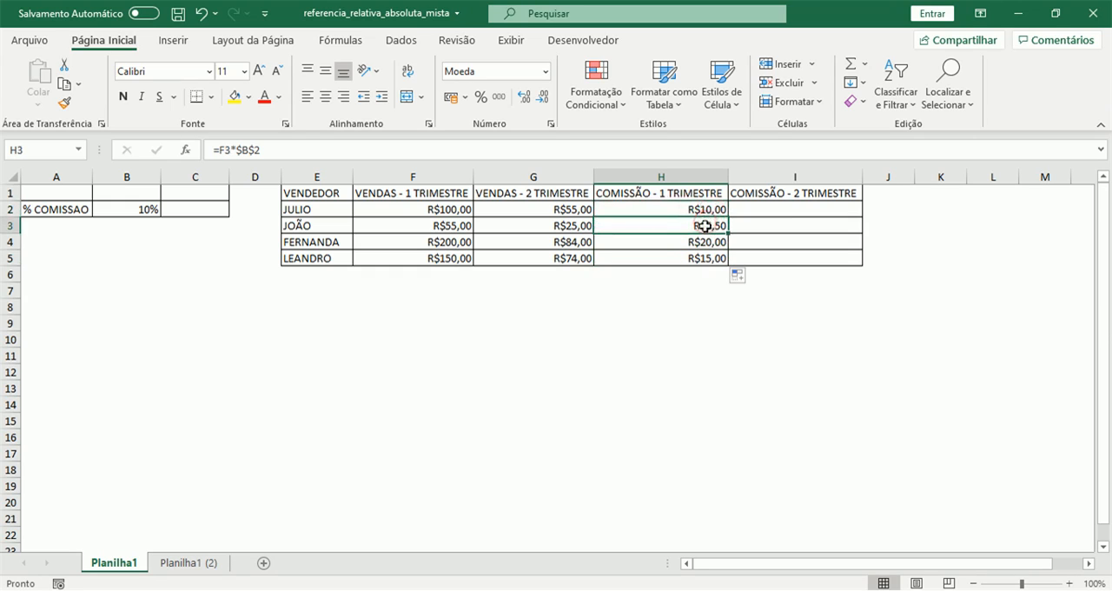
{"action": "left_click", "coordinate": [700, 255], "text": "shift"}
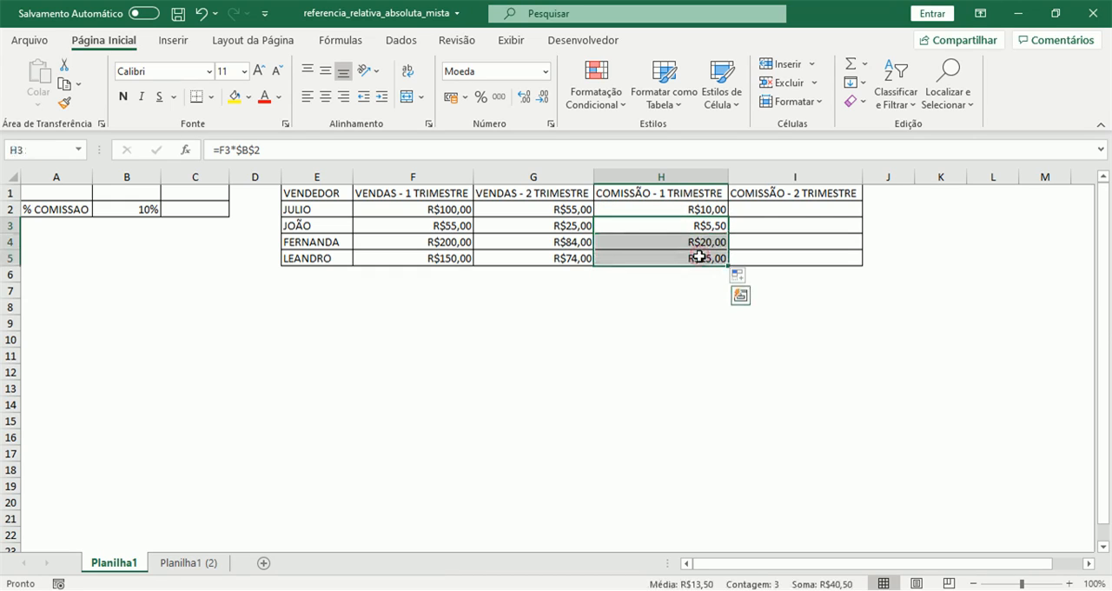
{"action": "key", "text": "Delete"}
Remove both dollar signs from the commission percentage reference in H2, returning the formula to =F2*B2
{"action": "left_click", "coordinate": [705, 208]}
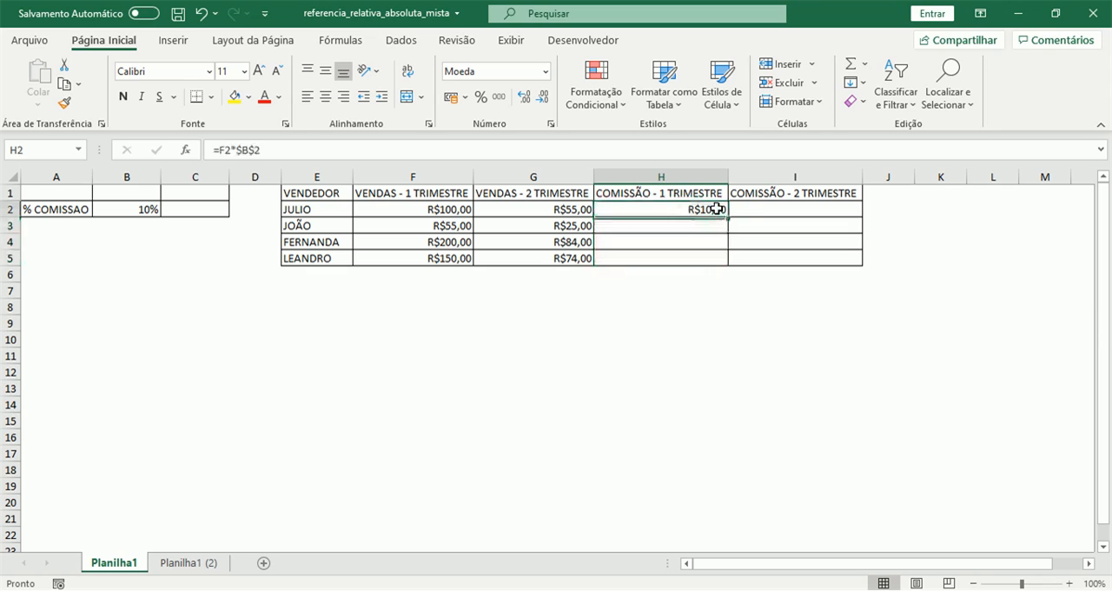
{"action": "left_click", "coordinate": [244, 151]}
{"action": "key", "text": "BackSpace"}
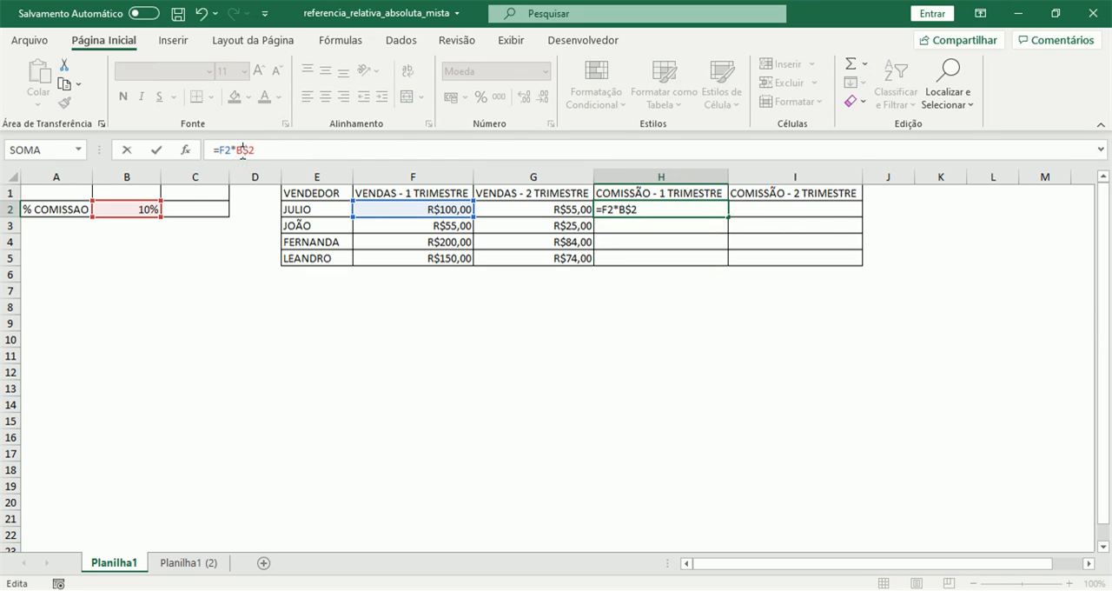
{"action": "key", "text": "Return"}
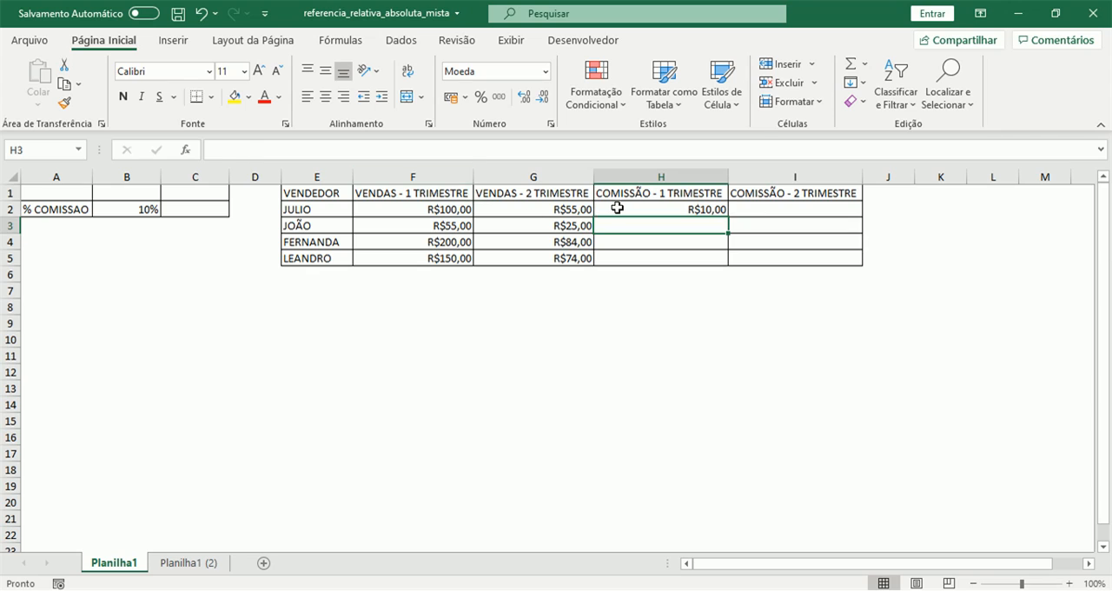
{"action": "left_click", "coordinate": [617, 208]}
{"action": "left_click", "coordinate": [234, 150]}
{"action": "key", "text": "BackSpace"}
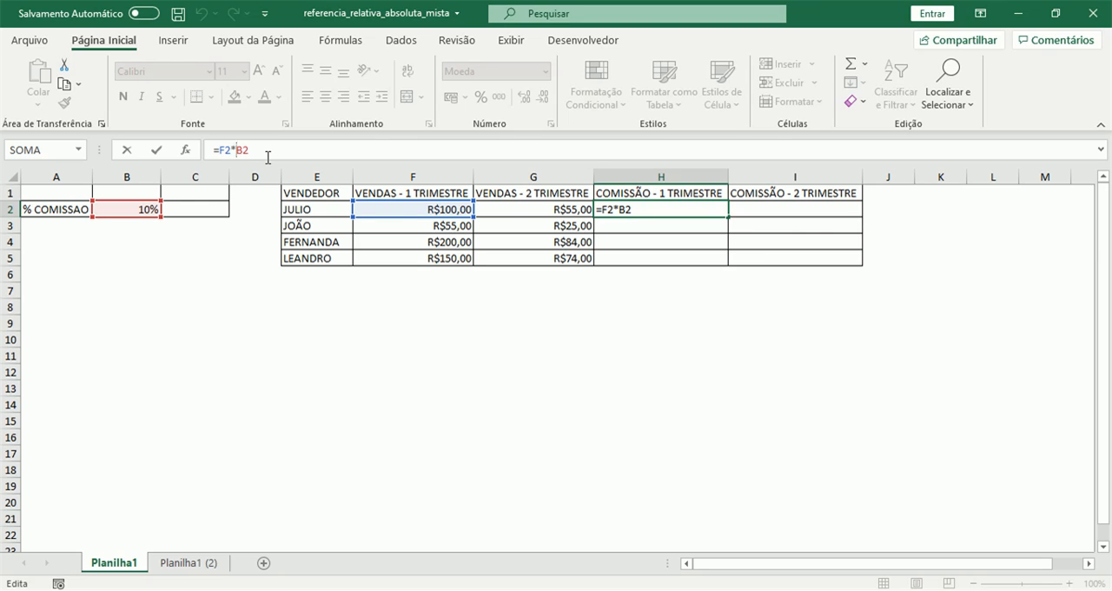
Cycle the B2 reference in the H2 formula through its reference types and commit it as =F2*$B$2
{"action": "key", "text": "F4"}
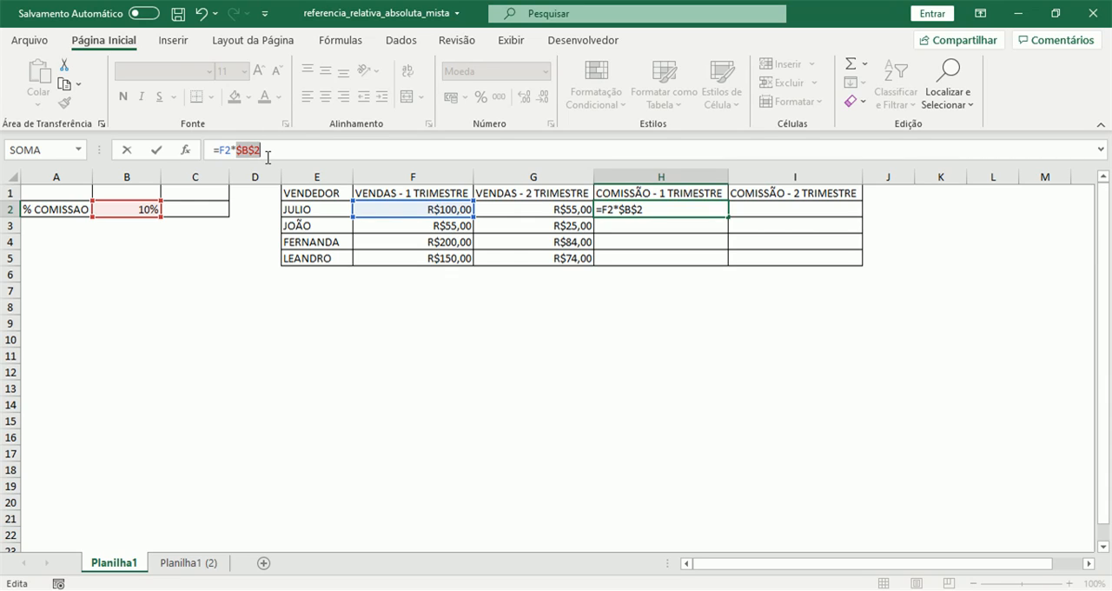
{"action": "key", "text": "F4"}
{"action": "key", "text": "F4"}
{"action": "key", "text": "F4"}
{"action": "key", "text": "F4"}
{"action": "key", "text": "Return"}
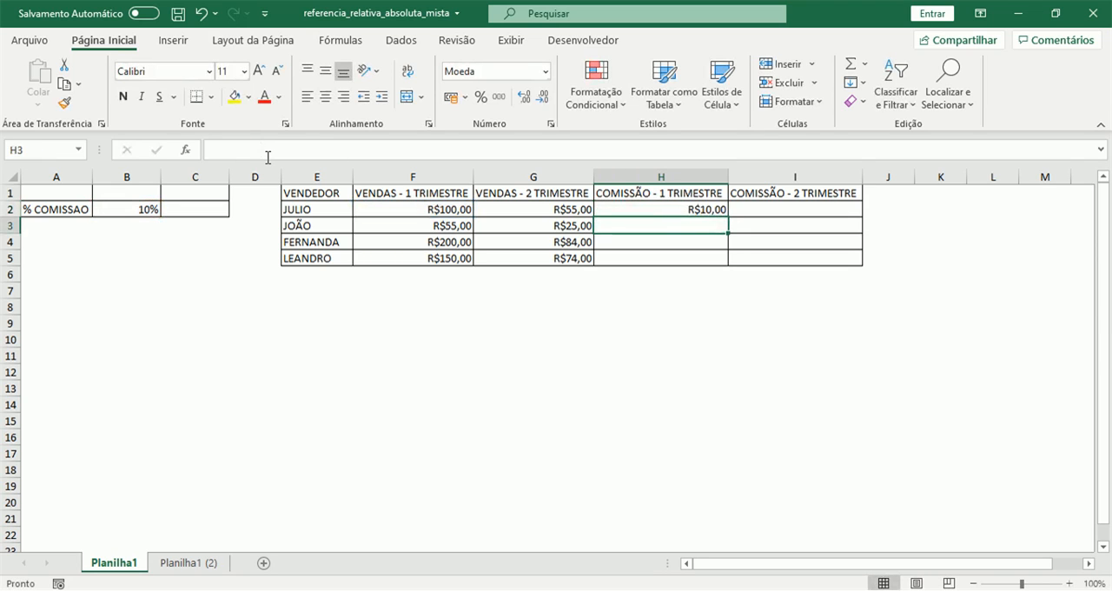
Autofill the absolute-reference commission formula from H2 down to H5 and check the formulas in the filled cells
{"action": "left_click", "coordinate": [684, 210]}
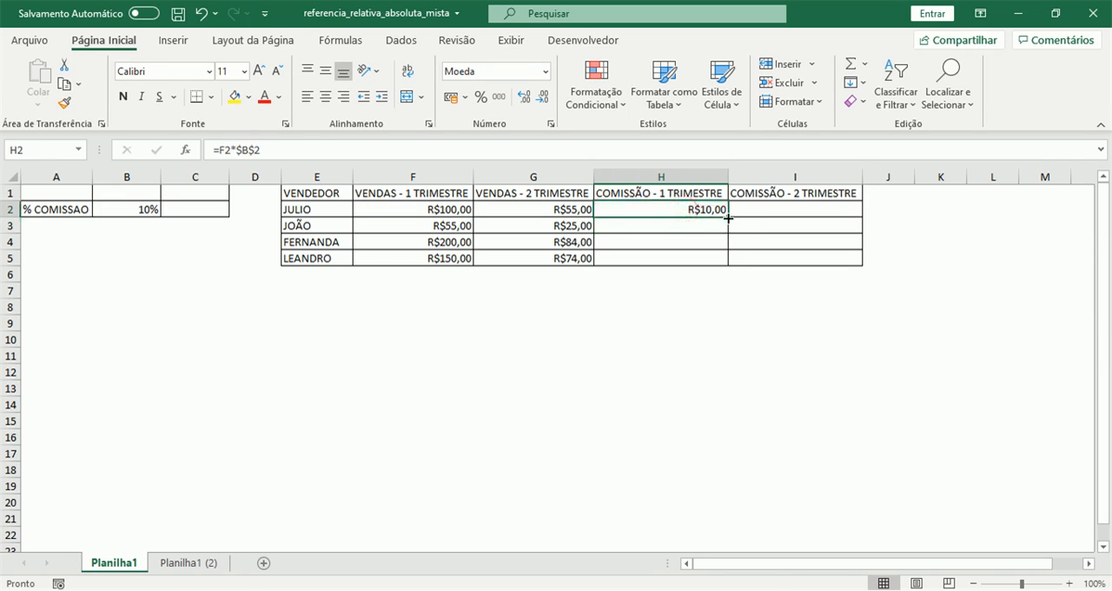
{"action": "double_click", "coordinate": [728, 218]}
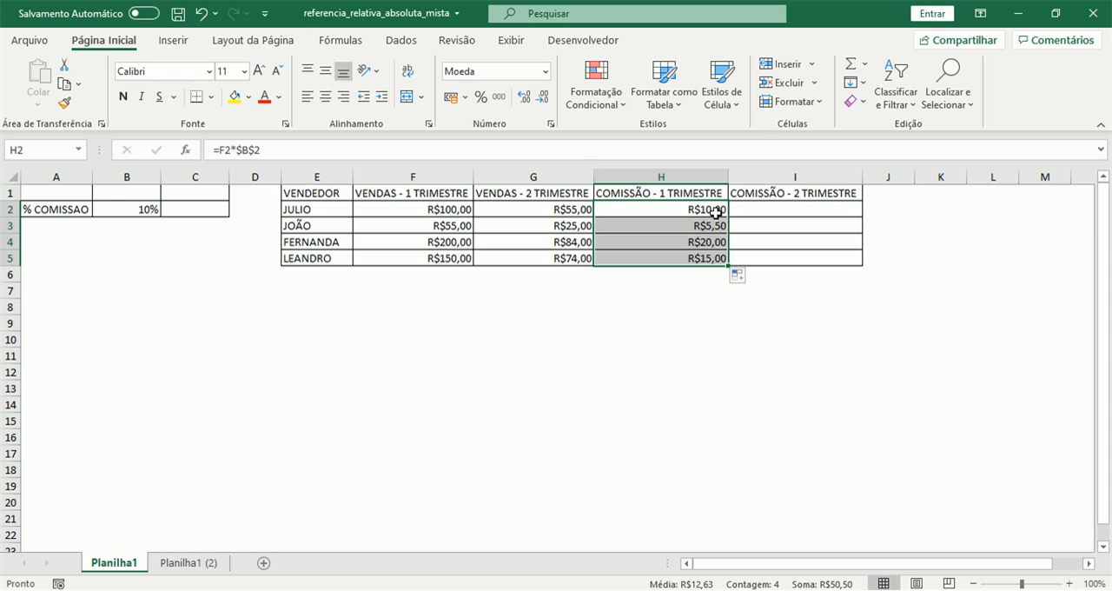
{"action": "left_click", "coordinate": [706, 226]}
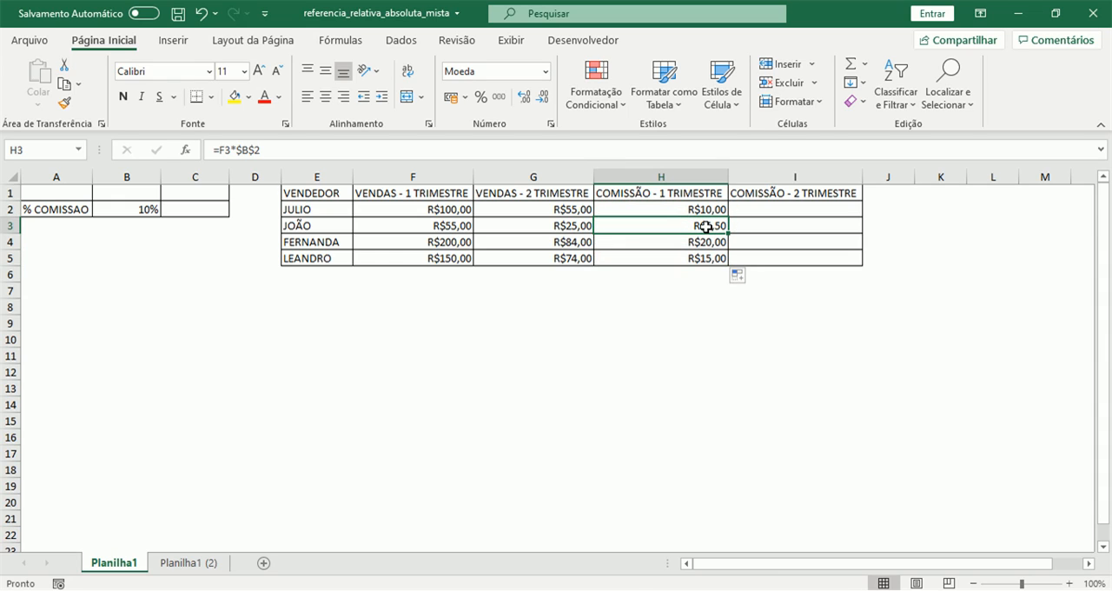
{"action": "key", "text": "Down"}
{"action": "key", "text": "Down"}
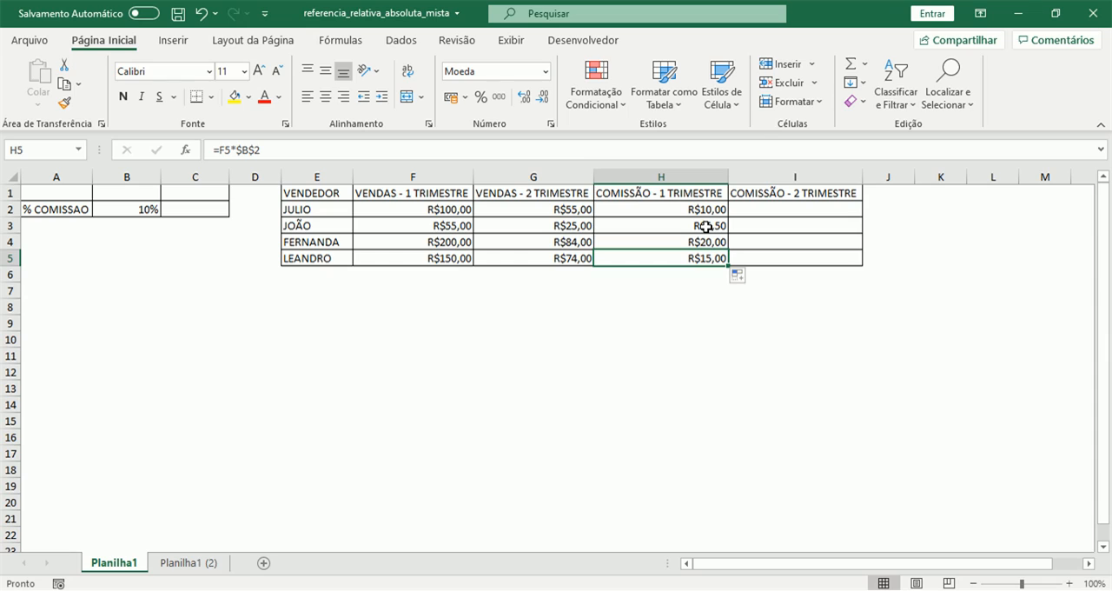
Copy the H2 commission formula across to I2 and compare the references in the two cells
{"action": "left_click", "coordinate": [704, 211]}
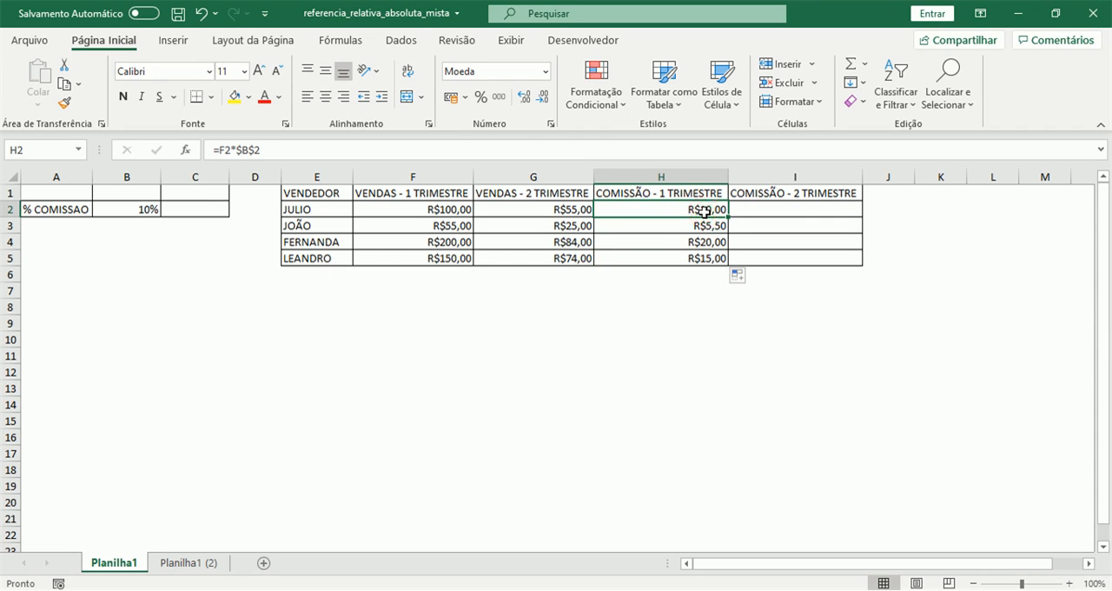
{"action": "left_click_drag", "start_coordinate": [729, 216], "coordinate": [818, 207]}
{"action": "left_click", "coordinate": [785, 208]}
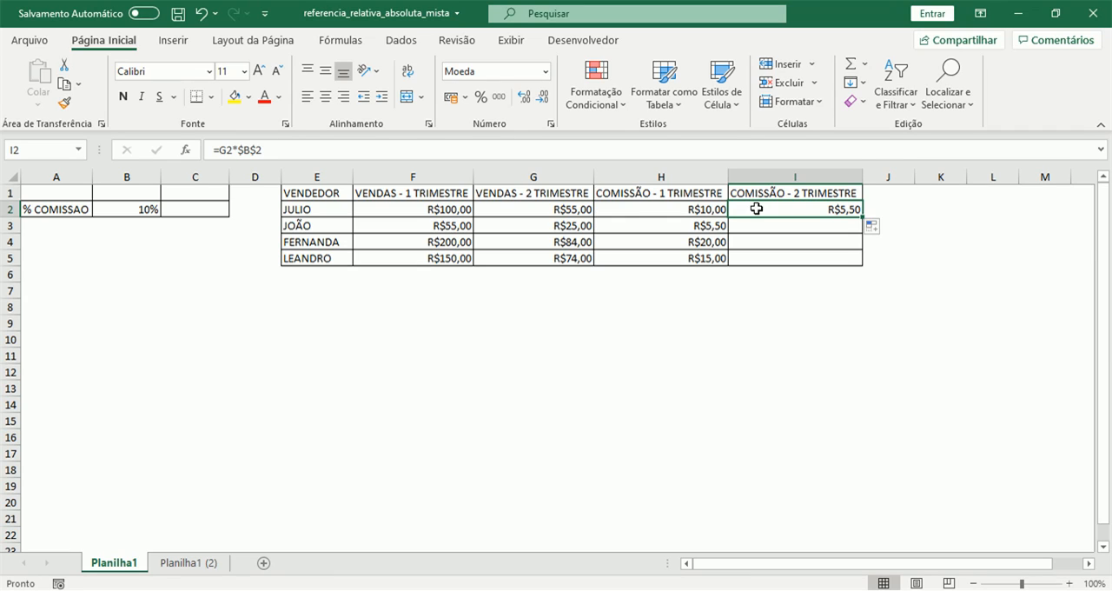
{"action": "key", "text": "Left"}
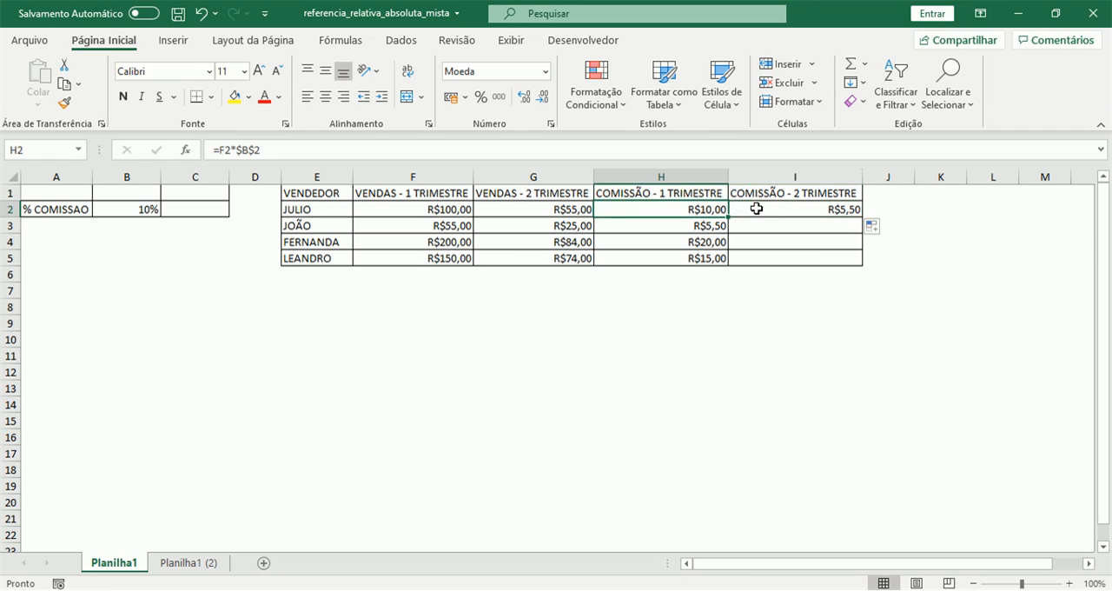
{"action": "key", "text": "Right"}
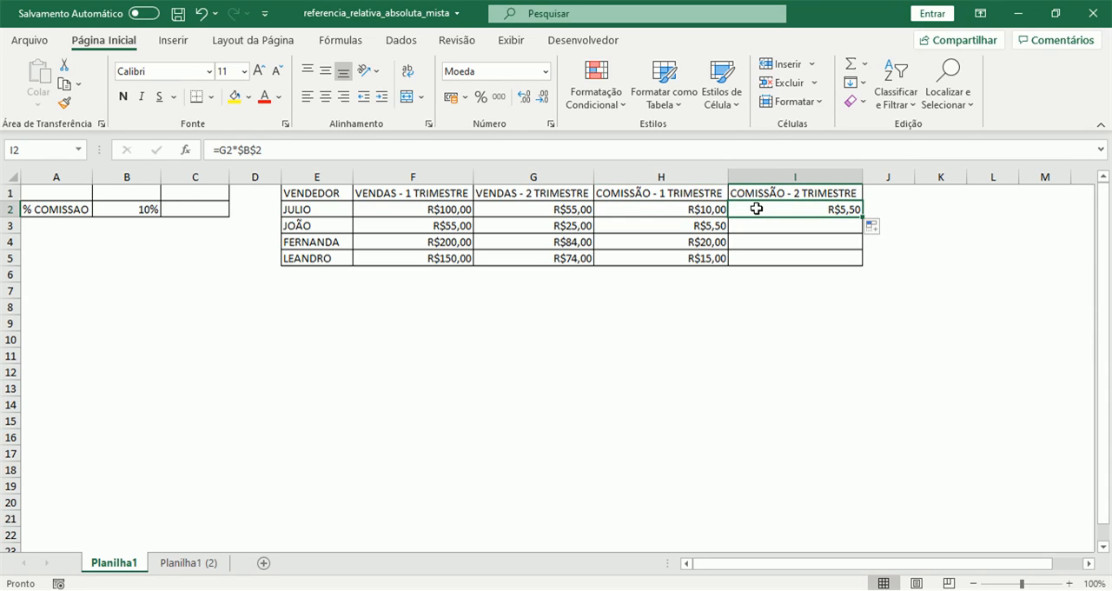
Fill the second-quarter commission formula from I2 down to I5 and check the references in each row
{"action": "double_click", "coordinate": [866, 217]}
{"action": "left_click", "coordinate": [849, 209]}
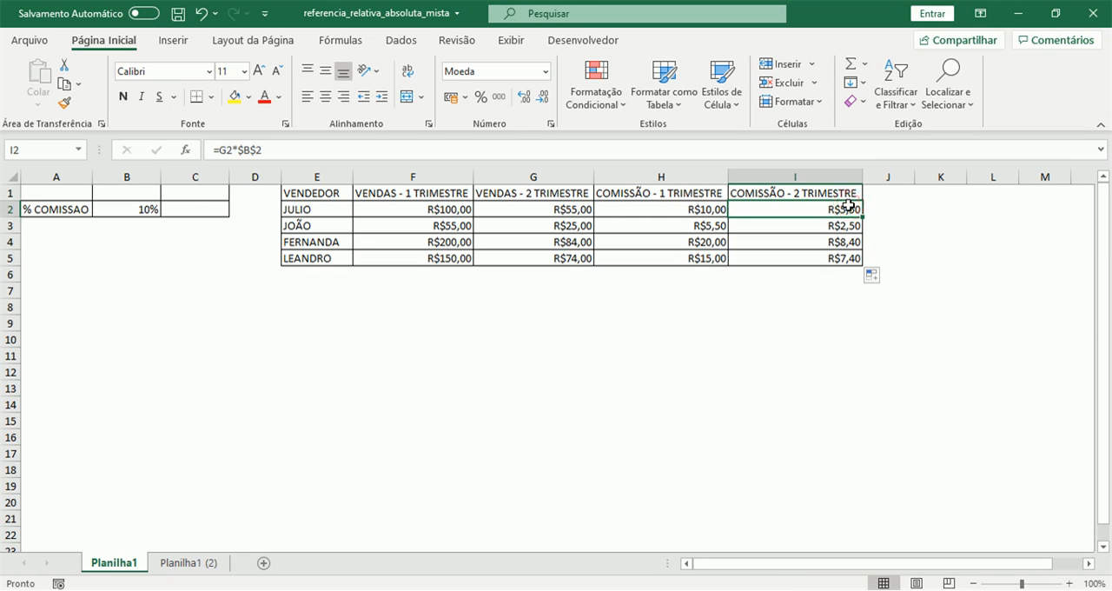
{"action": "key", "text": "Down"}
{"action": "key", "text": "Down"}
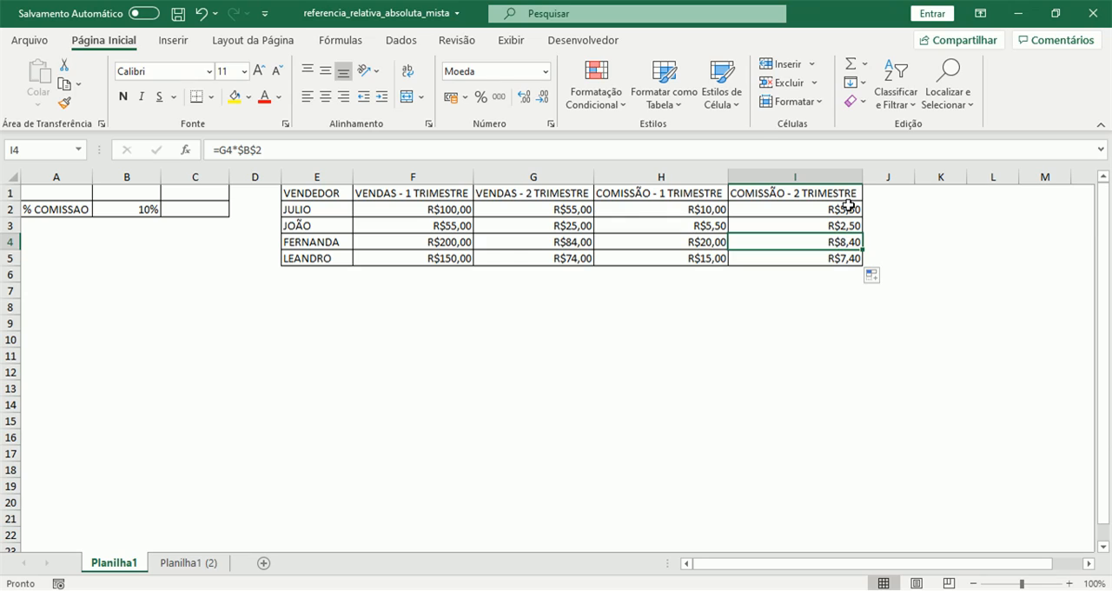
{"action": "key", "text": "Down"}
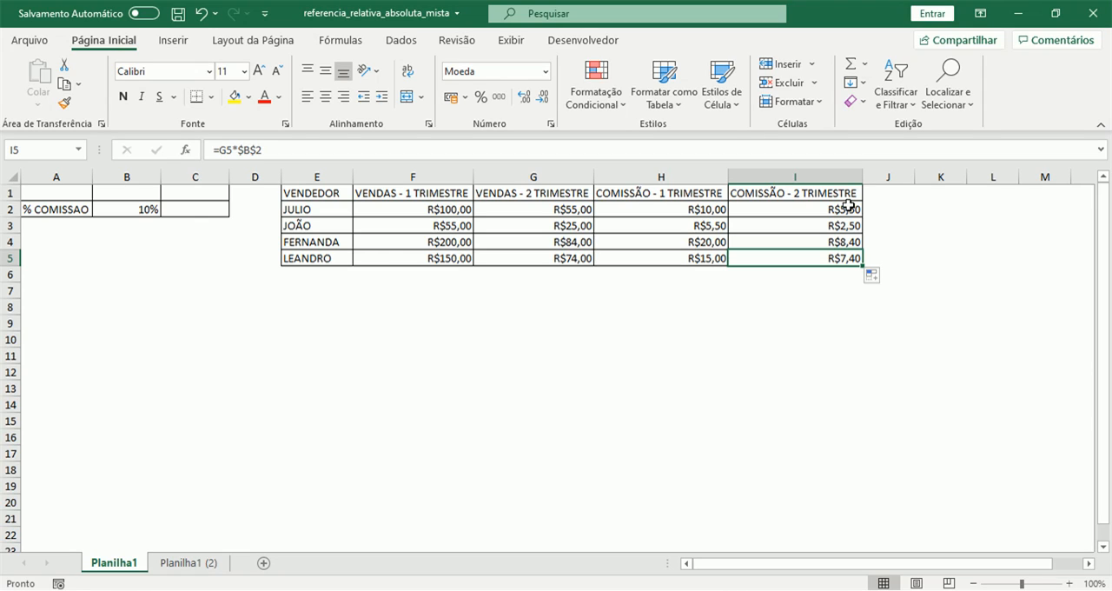
Enter the headings 1 TRIMESTRE in B1 and 2 TRIMESTRE in C1 above the commission rates
{"action": "left_click", "coordinate": [148, 199]}
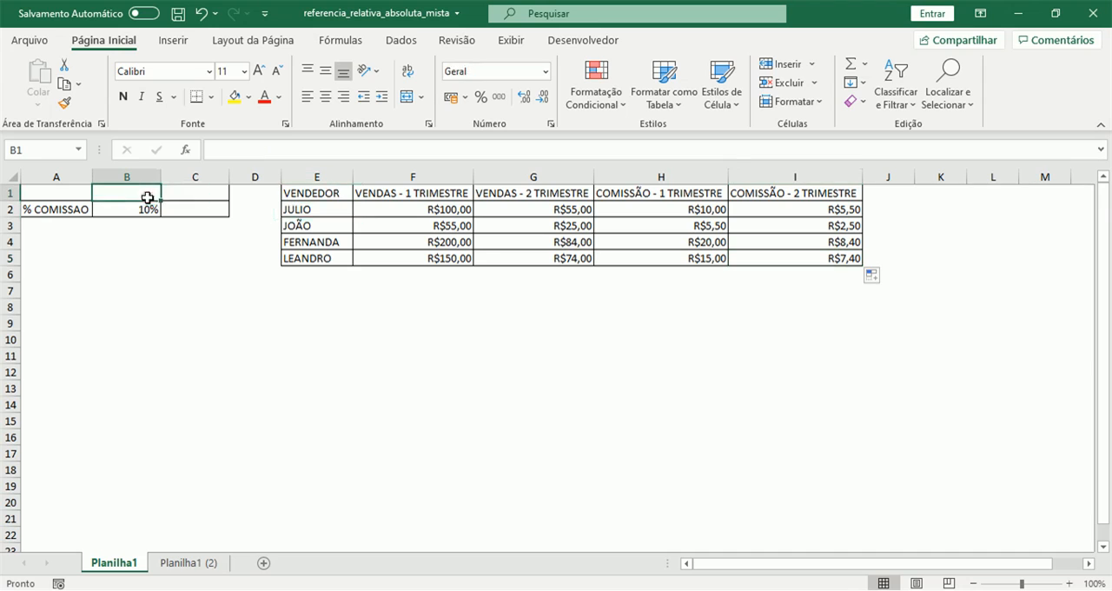
{"action": "type", "text": "1 TRIME"}
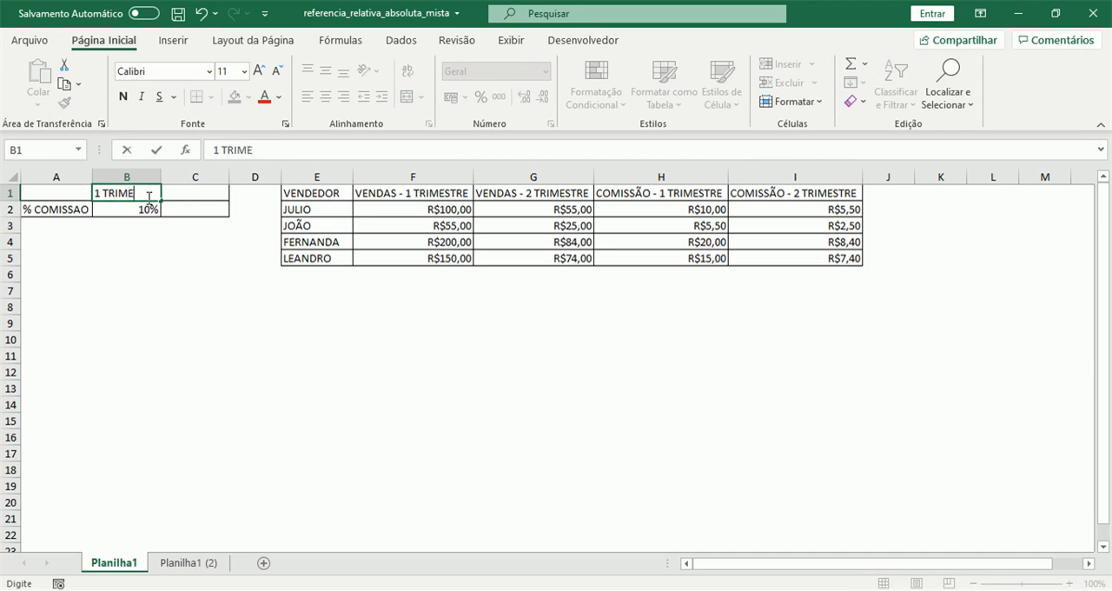
{"action": "type", "text": "STRE"}
{"action": "key", "text": "Tab"}
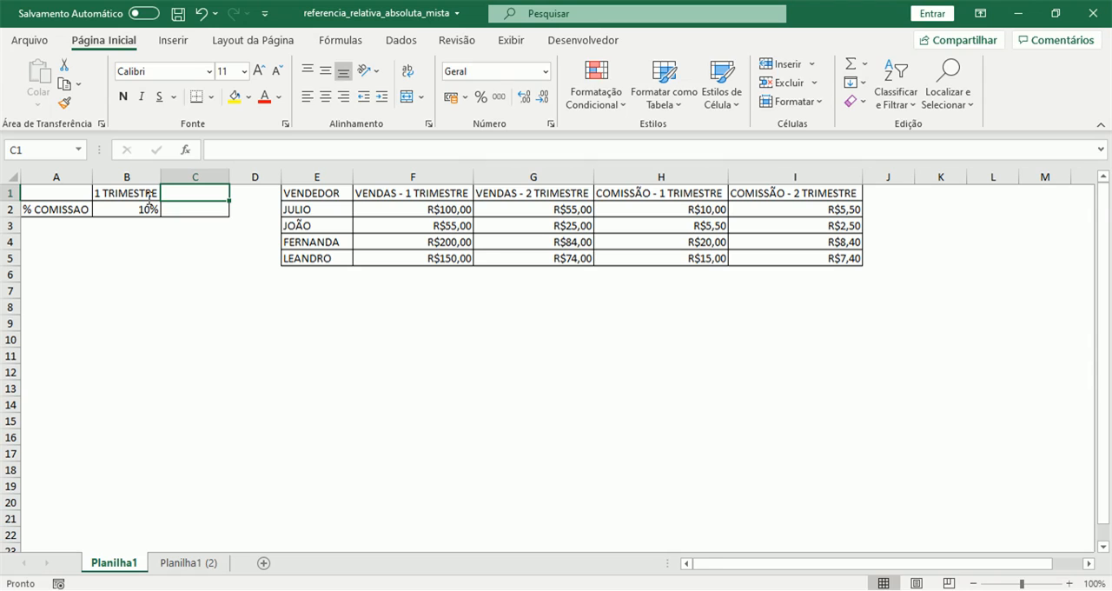
{"action": "type", "text": "2 TRIMESTRE"}
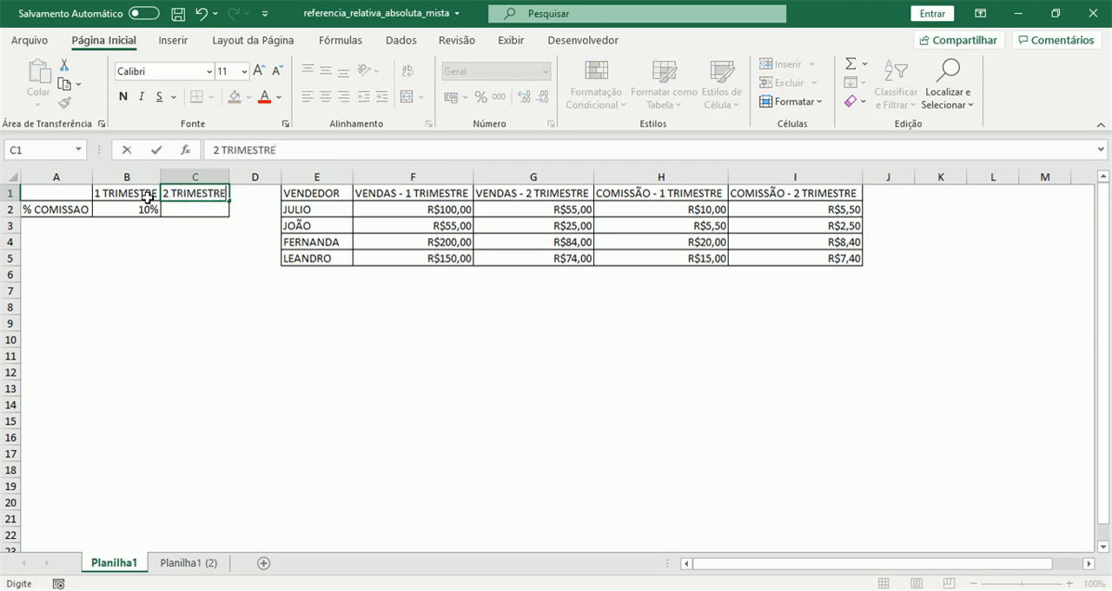
{"action": "key", "text": "Return"}
Enter a second-quarter commission rate of 15% in C2
{"action": "key", "text": "Tab"}
{"action": "type", "text": "15%"}
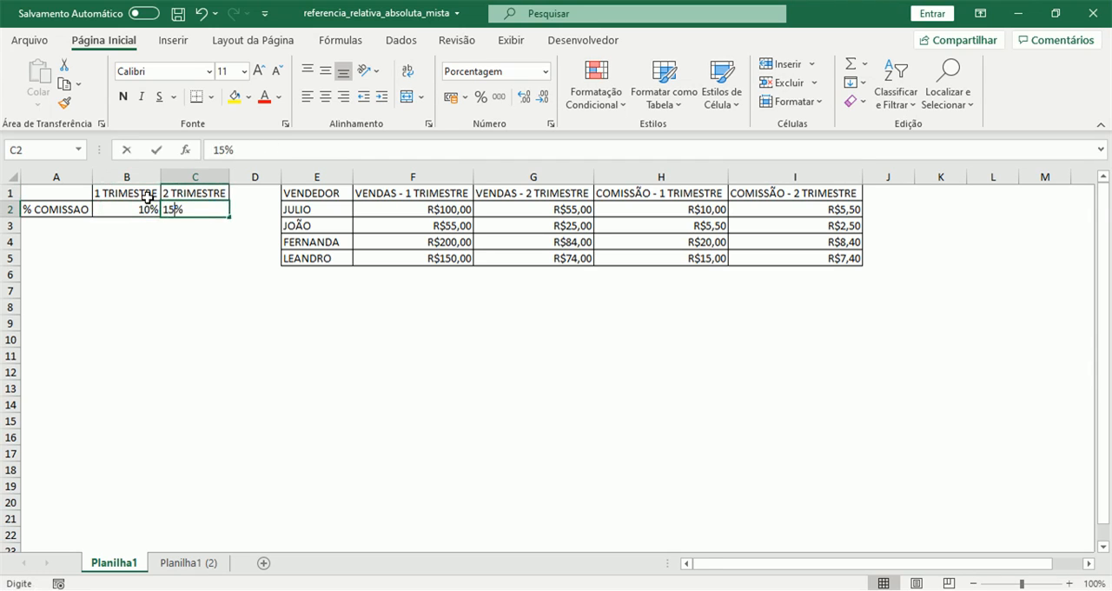
{"action": "key", "text": "Return"}
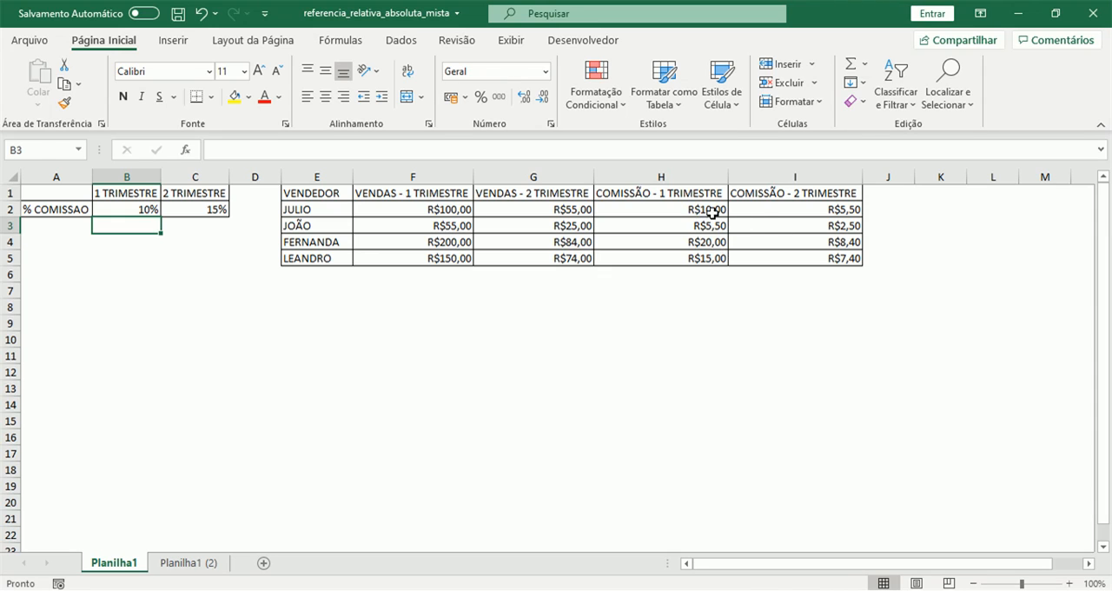
Clear the second-quarter commissions in I2:I5 and the first-quarter commissions in H3:H5, keeping the H2 formula
{"action": "left_click_drag", "start_coordinate": [766, 211], "coordinate": [770, 265]}
{"action": "key", "text": "Delete"}
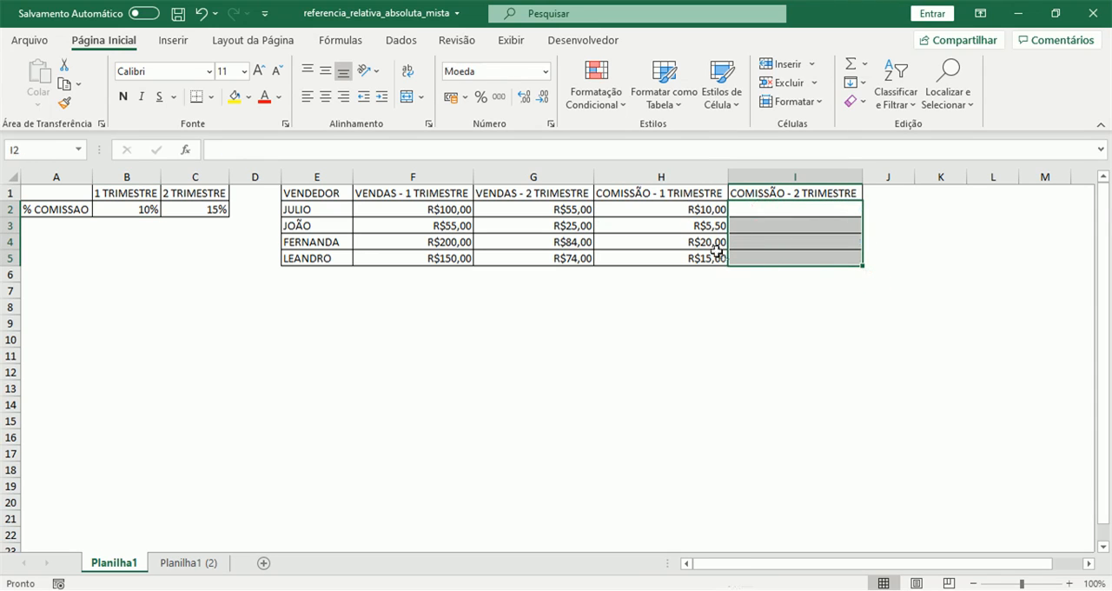
{"action": "left_click_drag", "start_coordinate": [711, 226], "coordinate": [704, 255]}
{"action": "key", "text": "Delete"}
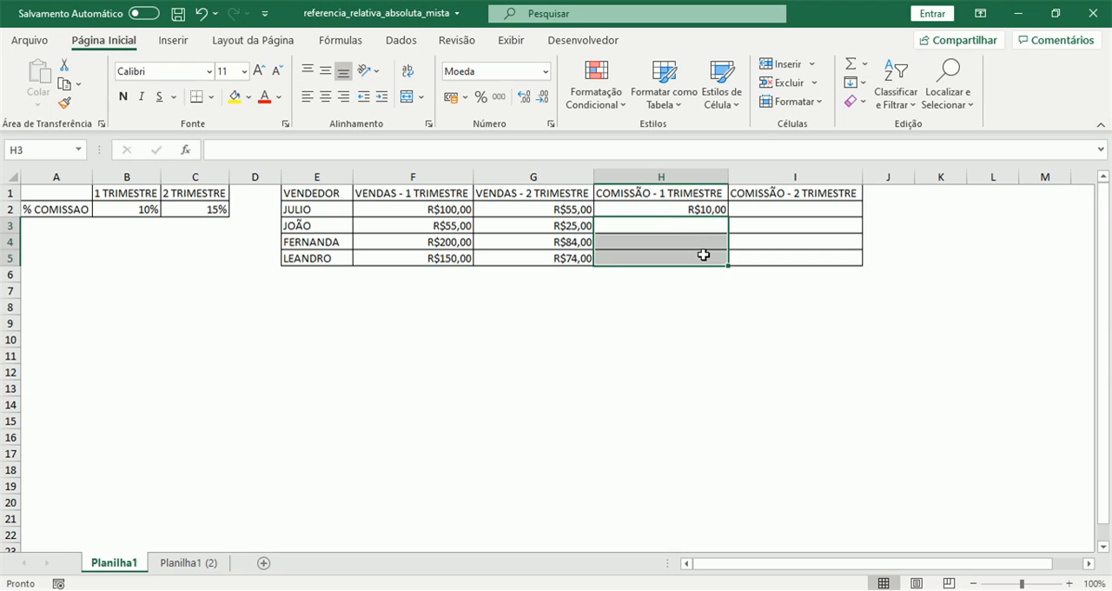
Change the H2 formula to the mixed reference =F2*B$2 and fill it down to H5
{"action": "left_click", "coordinate": [669, 209]}
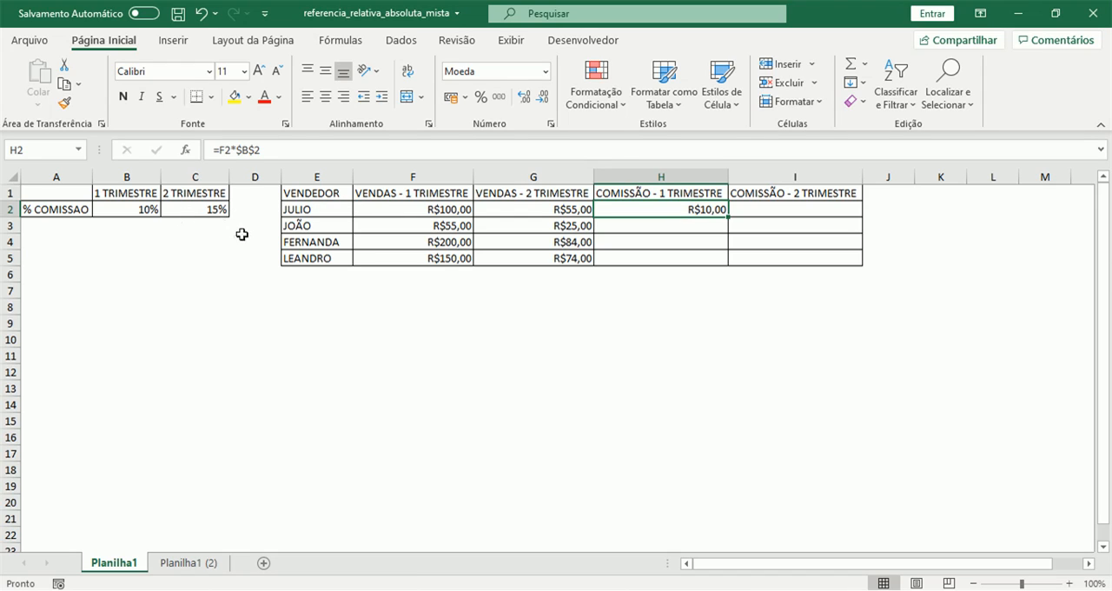
{"action": "left_click", "coordinate": [246, 149]}
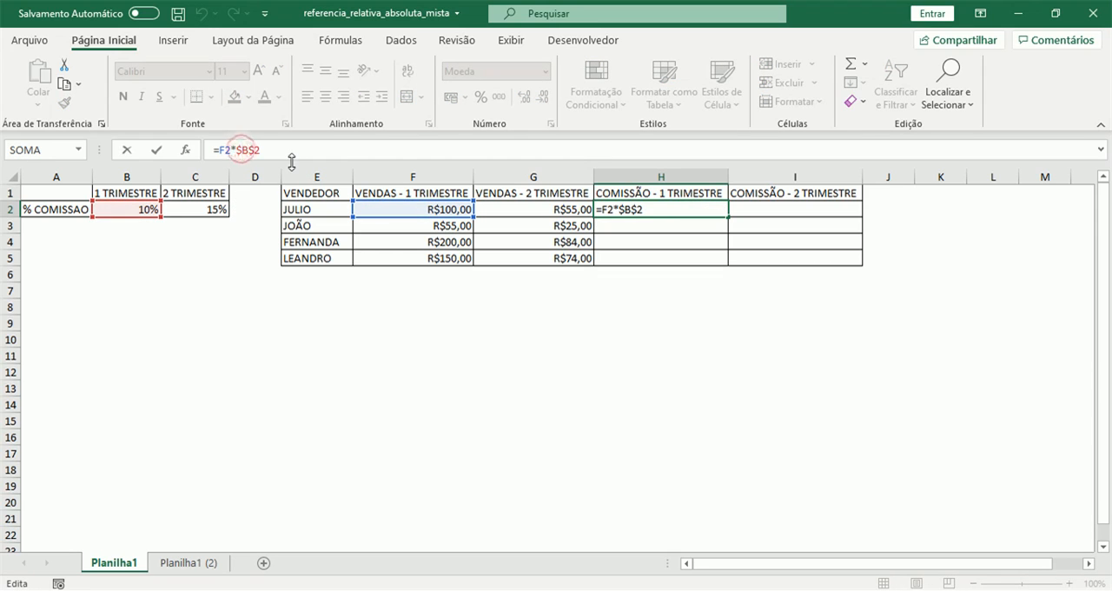
{"action": "key", "text": "F4"}
{"action": "key", "text": "Return"}
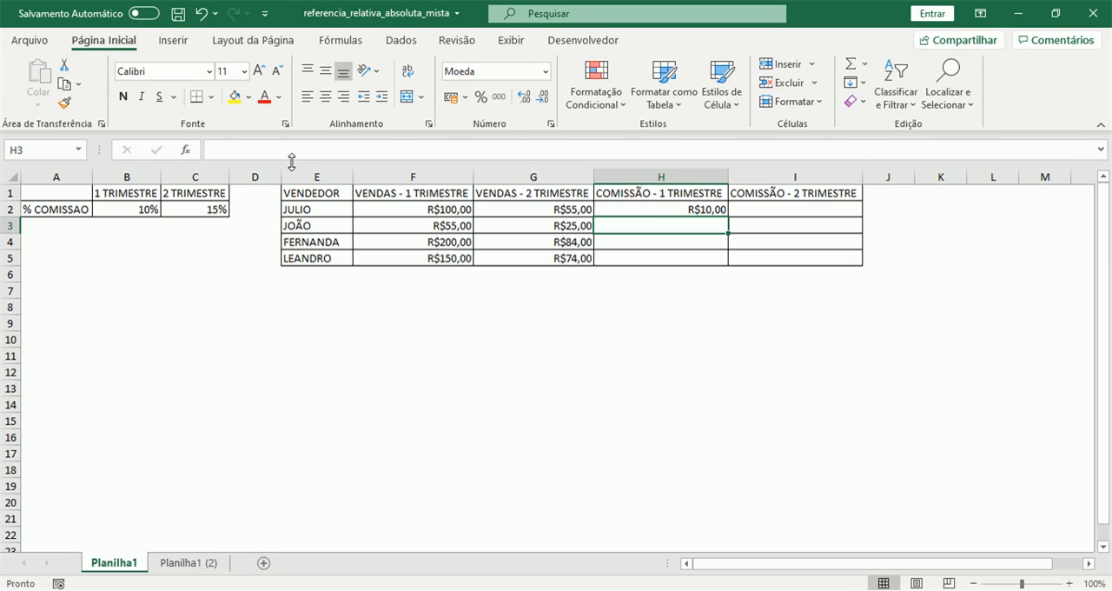
{"action": "left_click", "coordinate": [642, 211]}
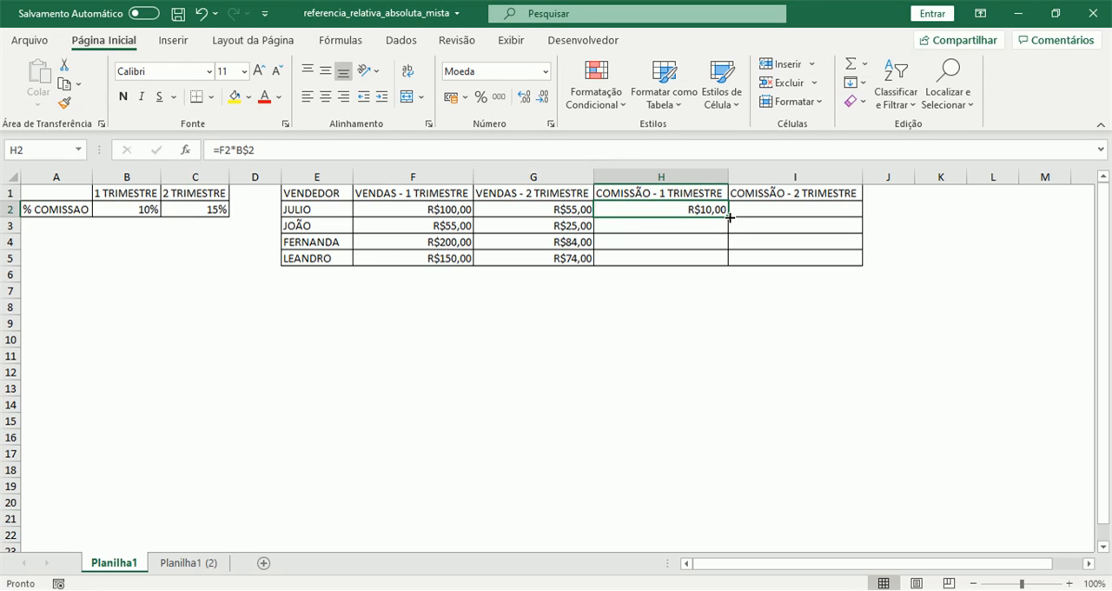
{"action": "left_click_drag", "start_coordinate": [730, 217], "coordinate": [730, 262]}
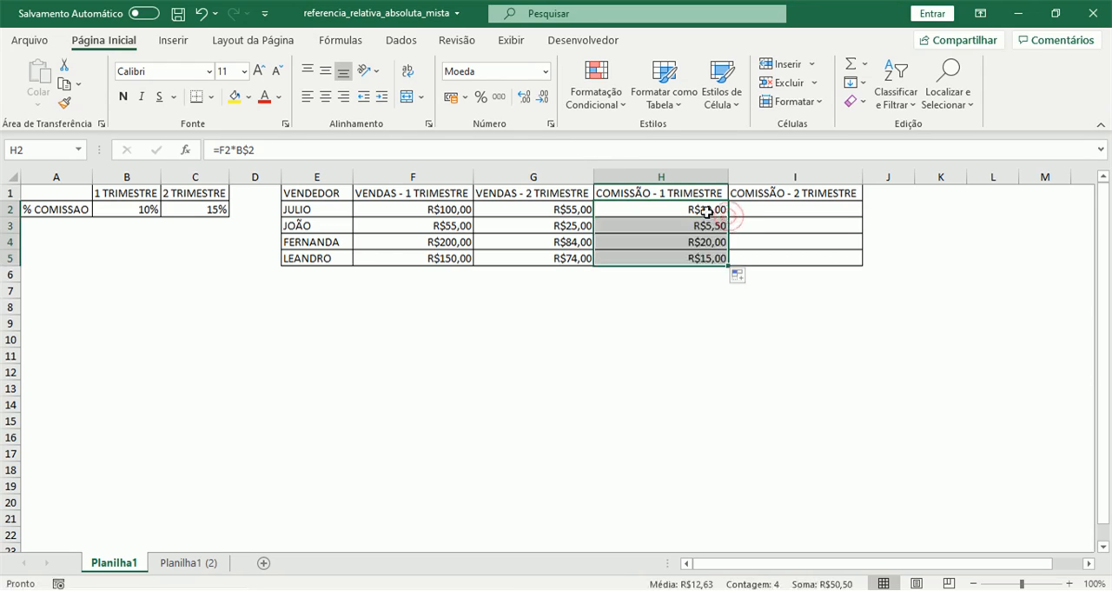
Examine the formulas in H2 through H5 row by row to compare how the sales and B$2 references behave
{"action": "left_click", "coordinate": [706, 210]}
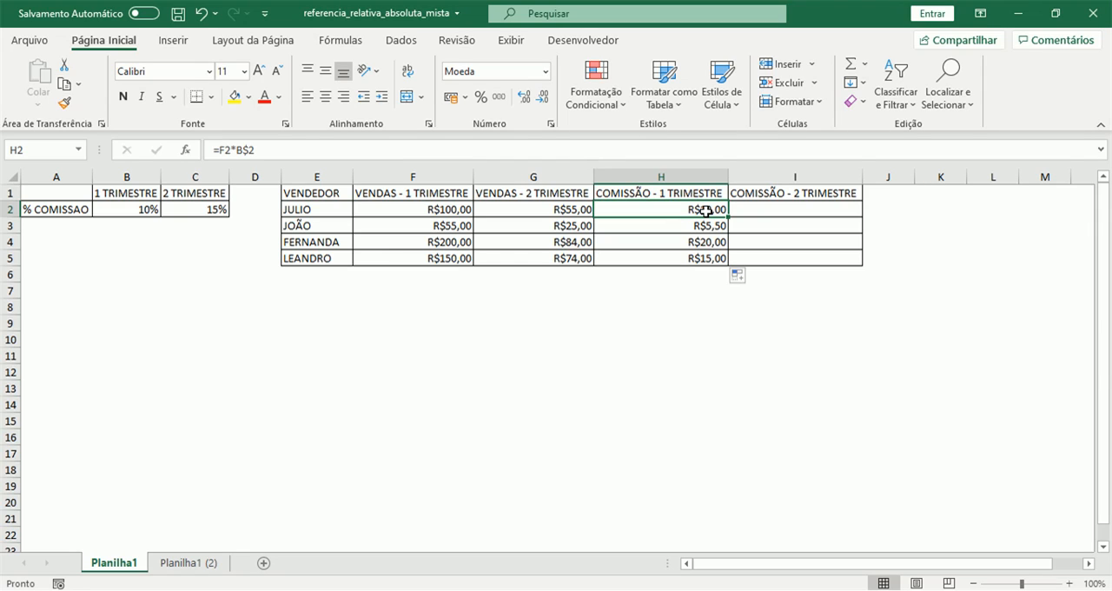
{"action": "key", "text": "Down"}
{"action": "key", "text": "Down"}
{"action": "key", "text": "Down"}
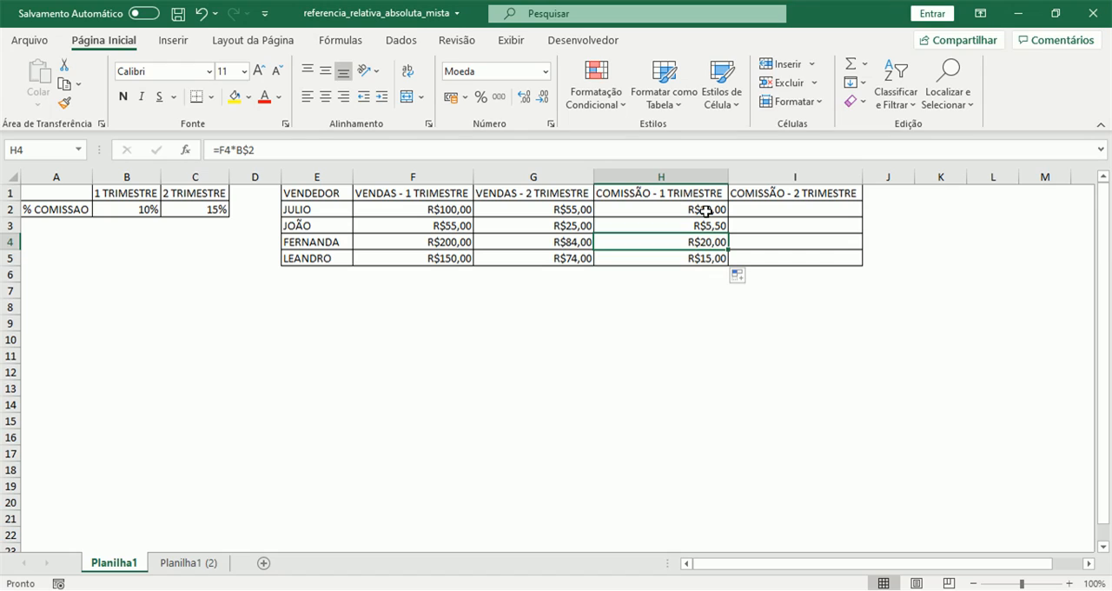
{"action": "key", "text": "Up"}
{"action": "key", "text": "Up"}
{"action": "key", "text": "Up"}
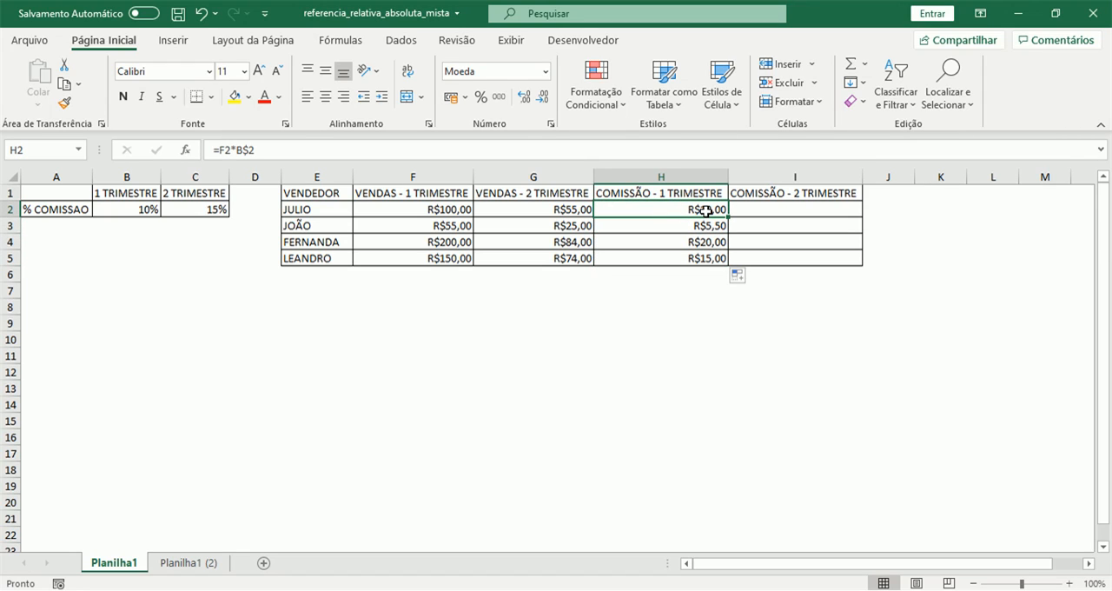
{"action": "key", "text": "Down"}
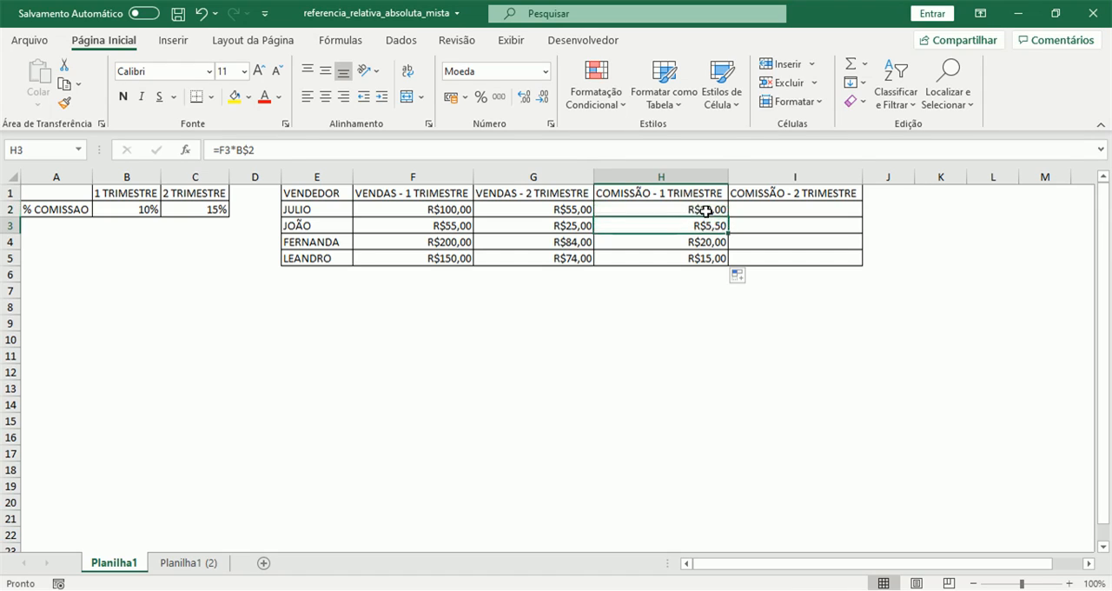
{"action": "key", "text": "Down"}
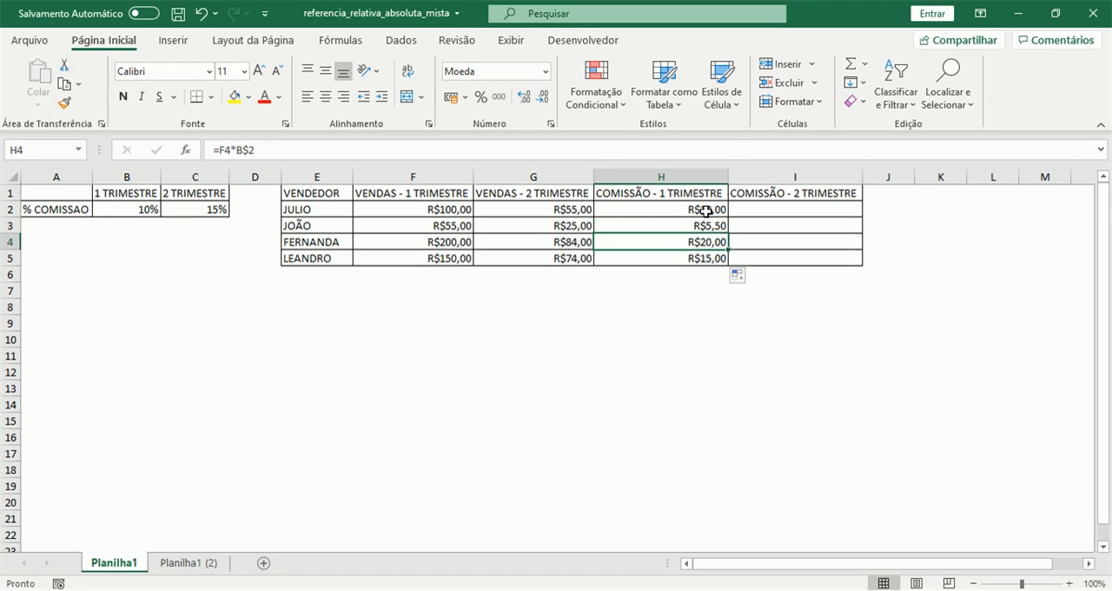
{"action": "key", "text": "Down"}
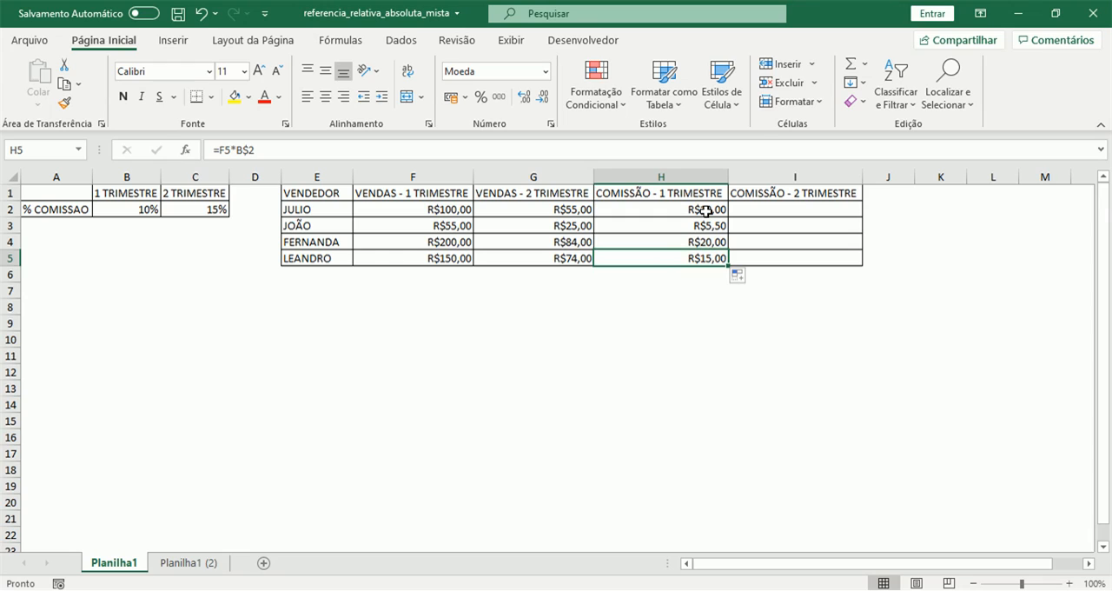
{"action": "key", "text": "Up"}
{"action": "key", "text": "Up"}
{"action": "key", "text": "Up"}
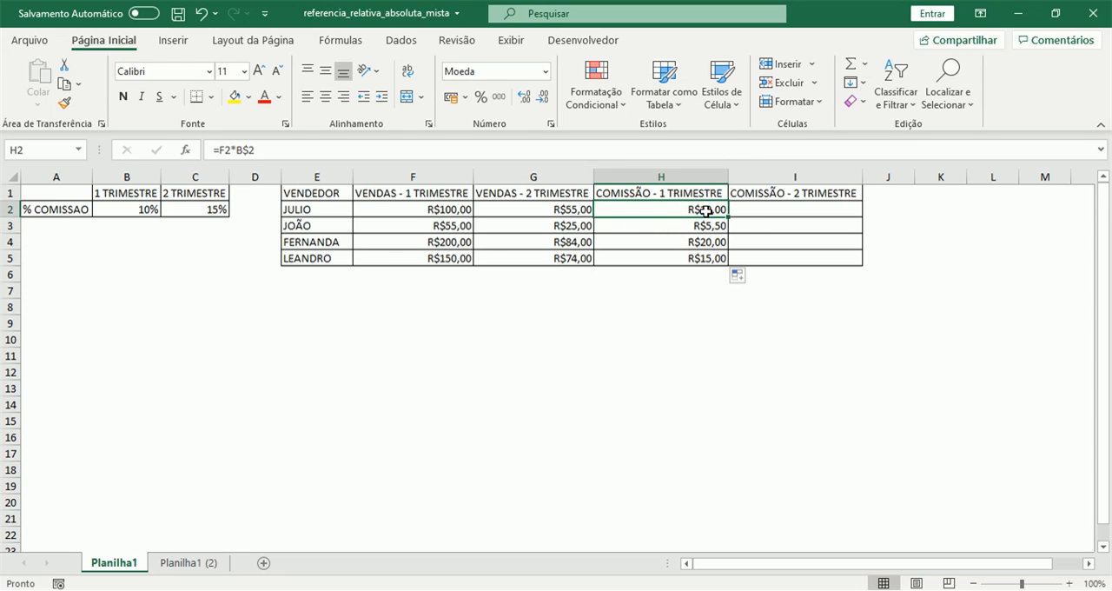
Copy the H2 mixed-reference formula across to I2 and compare the references in the two cells
{"action": "left_click_drag", "start_coordinate": [729, 217], "coordinate": [823, 215]}
{"action": "left_click", "coordinate": [701, 209]}
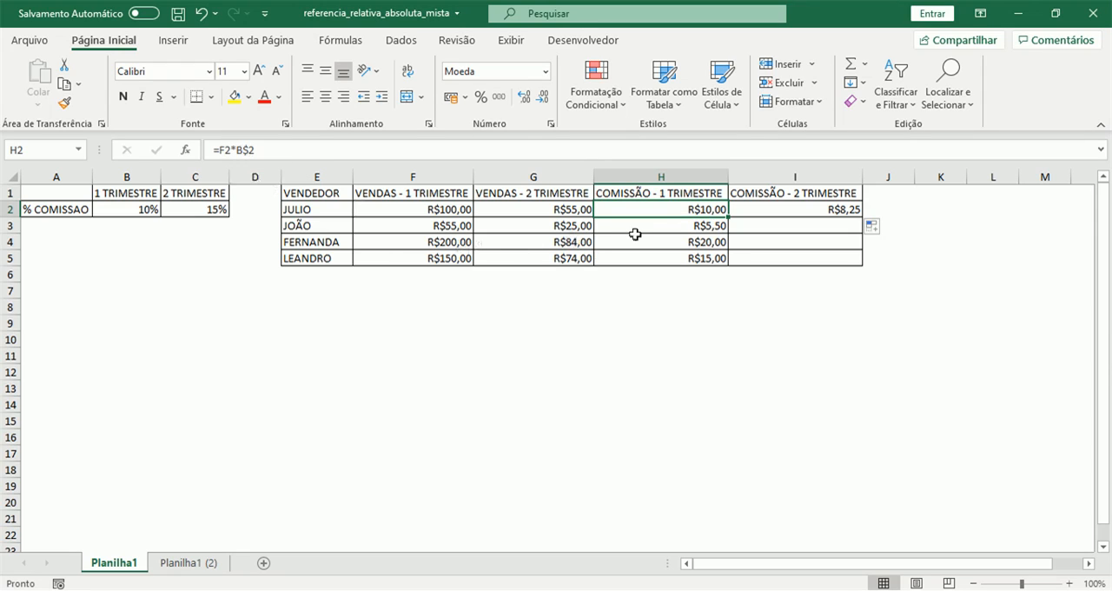
{"action": "key", "text": "Right"}
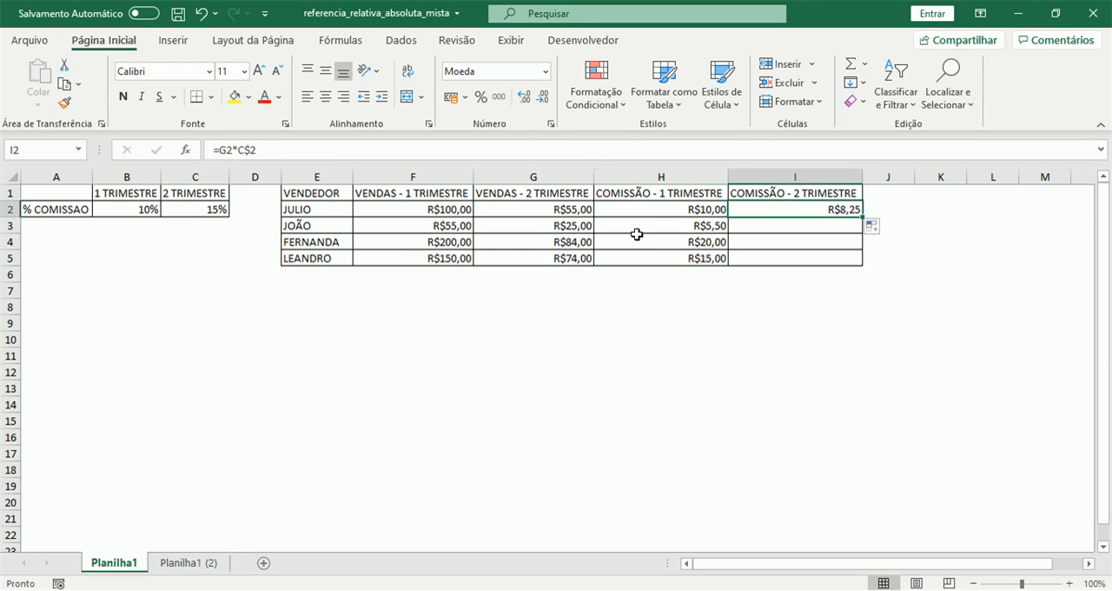
{"action": "key", "text": "Left"}
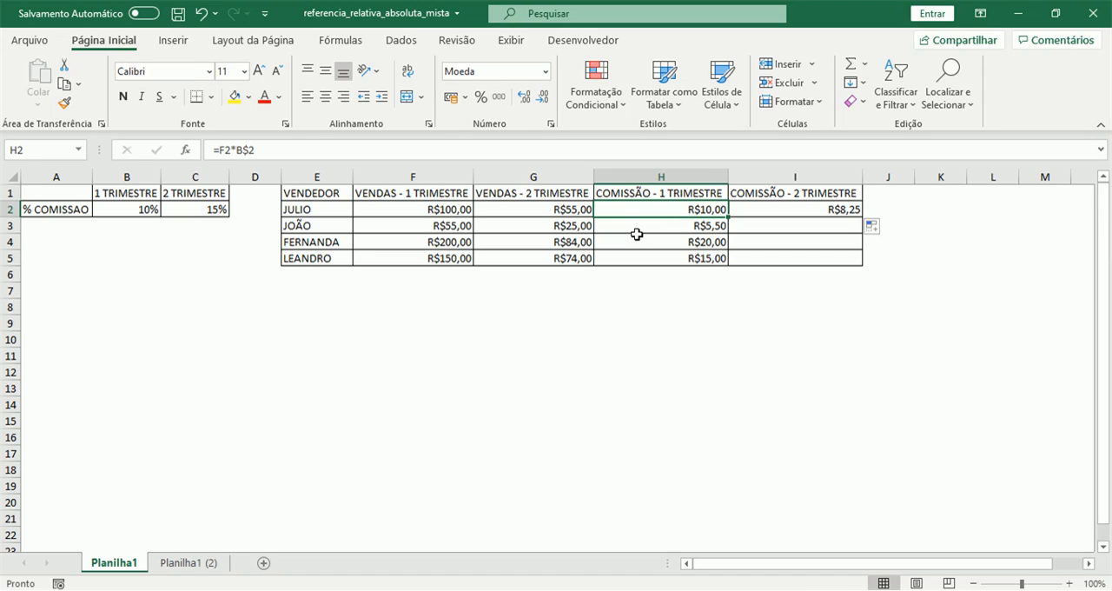
{"action": "key", "text": "Right"}
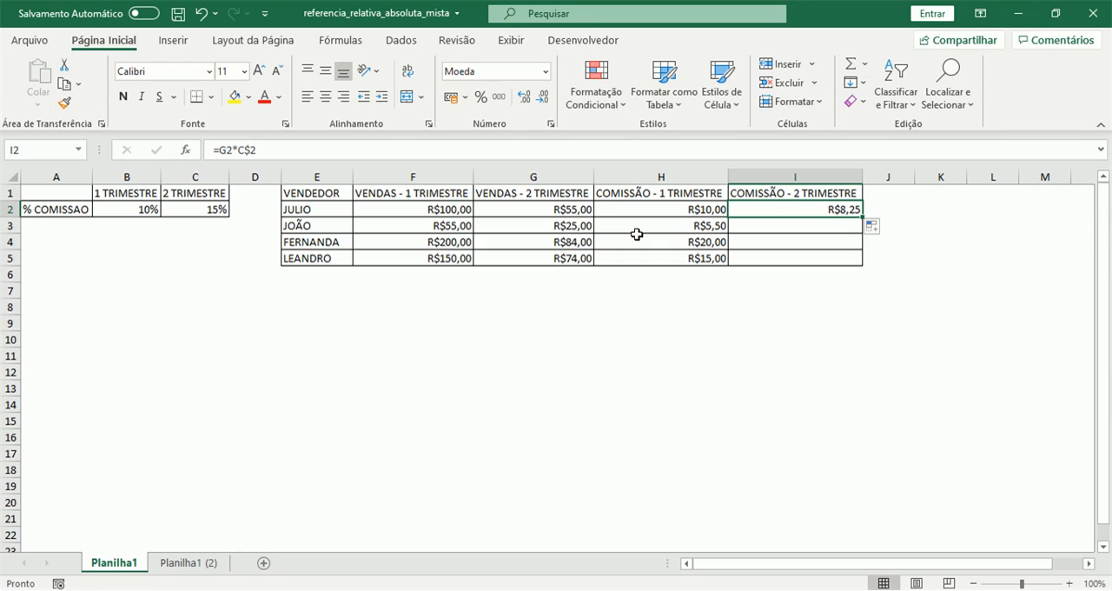
Fill the mixed-reference commission formula from I2 down to I5 and check the formula in each row
{"action": "left_click_drag", "start_coordinate": [864, 223], "coordinate": [860, 260]}
{"action": "left_click", "coordinate": [847, 212]}
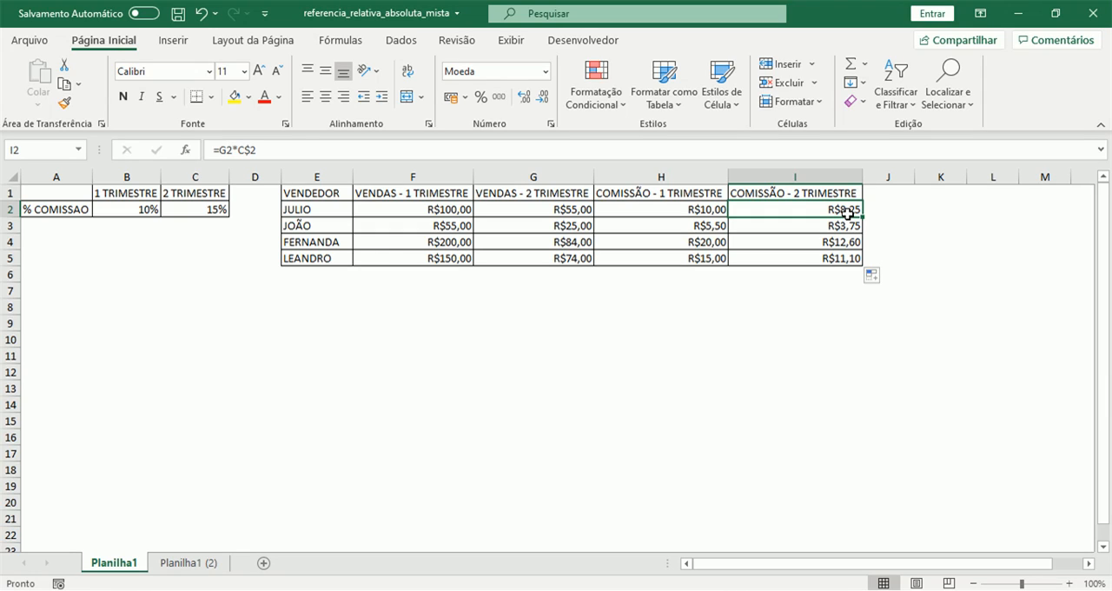
{"action": "key", "text": "Down"}
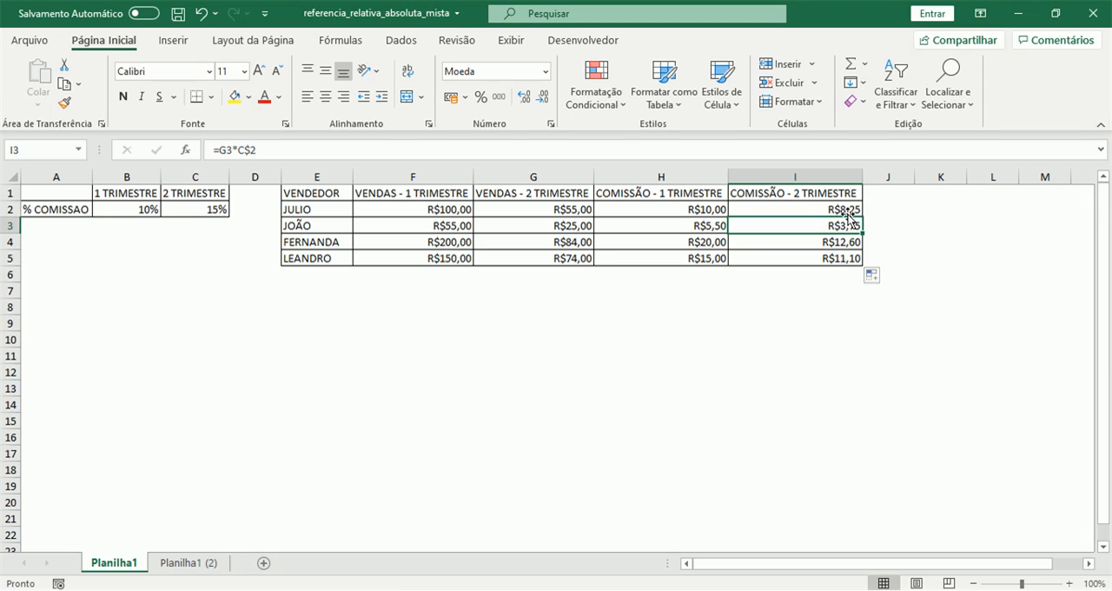
{"action": "key", "text": "Down"}
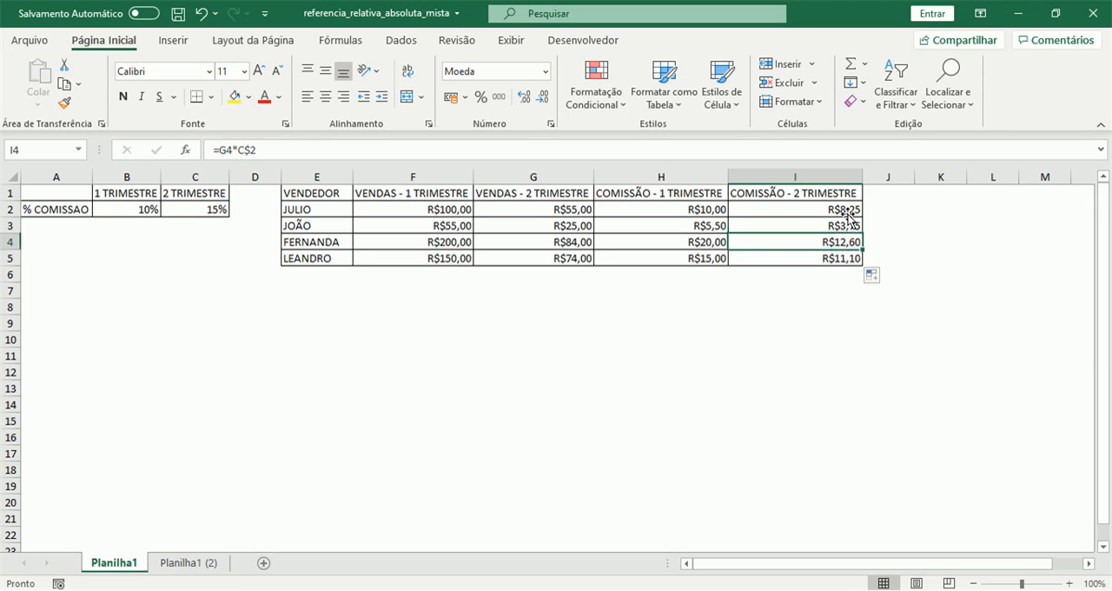
{"action": "key", "text": "Down"}
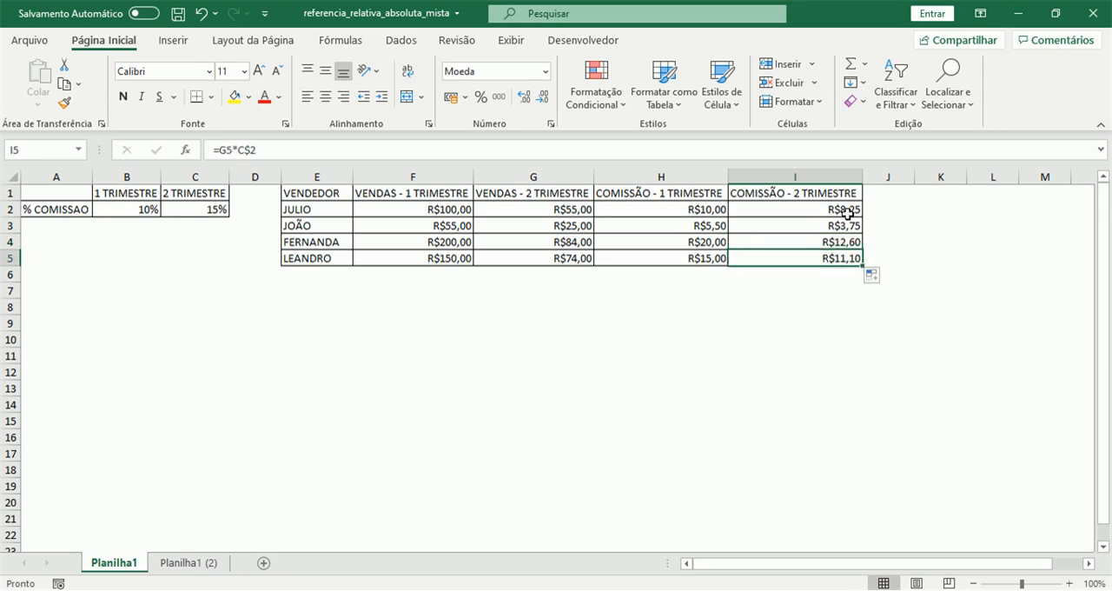